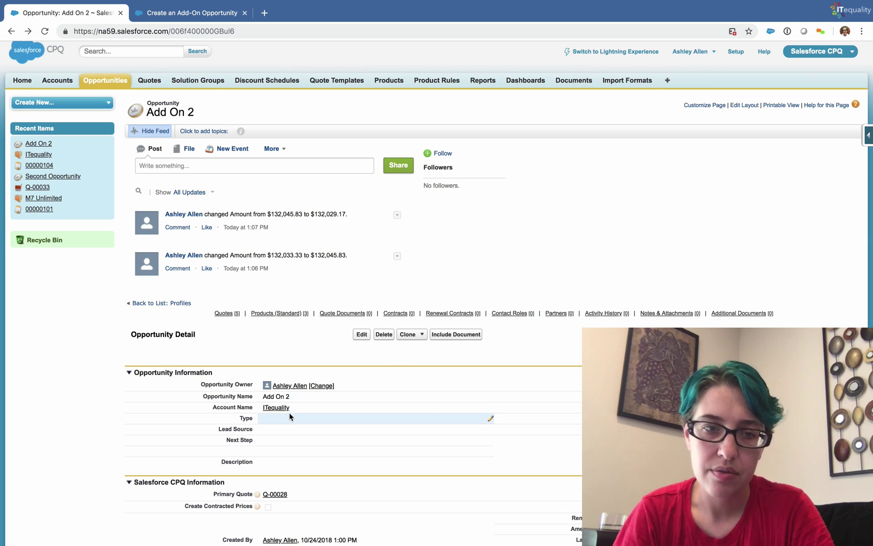
# Open the ITequality account from the Add On 2 opportunity and review its opportunities, quotes and contracts
pyautogui.click(276, 408)
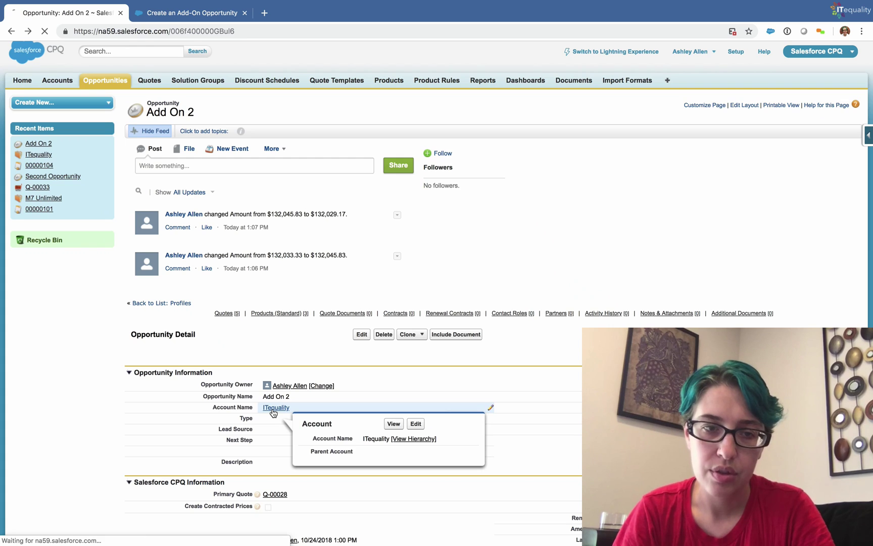
pyautogui.scroll(-4, 339, 398)
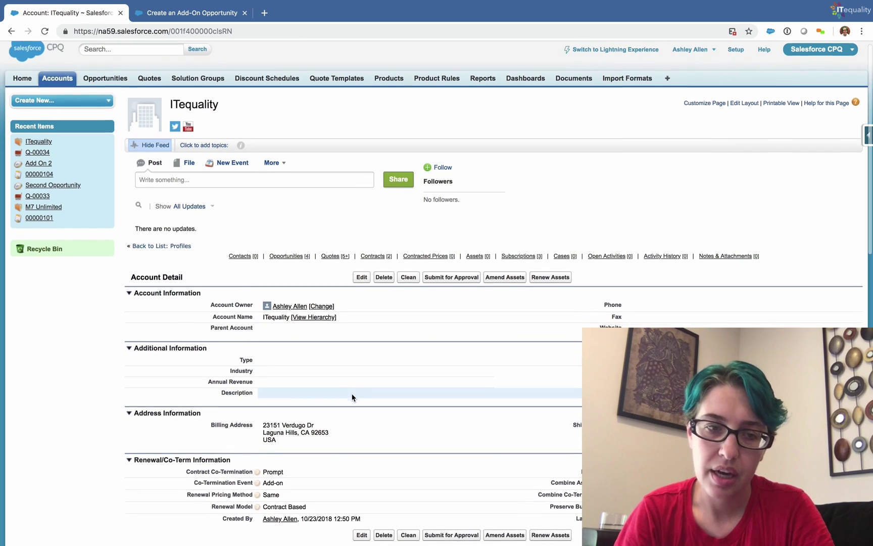
pyautogui.scroll(-3, 352, 398)
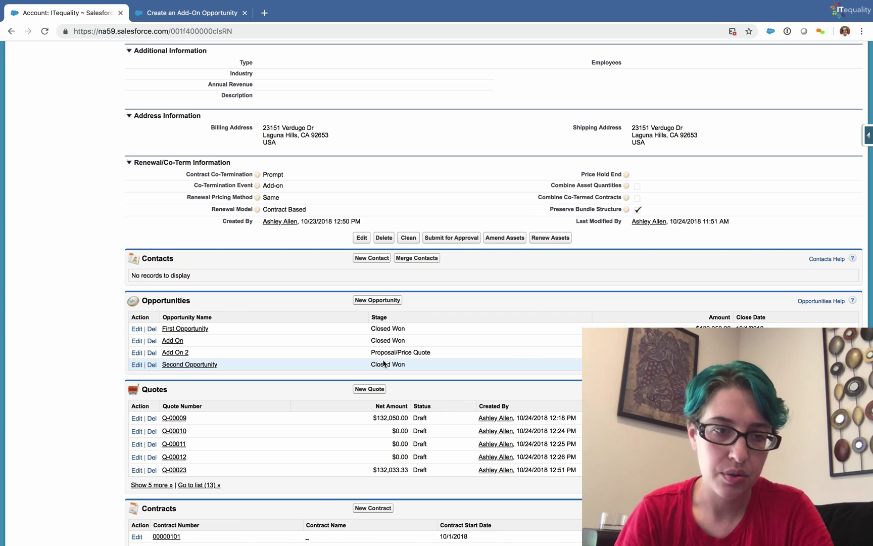
pyautogui.scroll(-2, 382, 360)
pyautogui.scroll(-4, 383, 359)
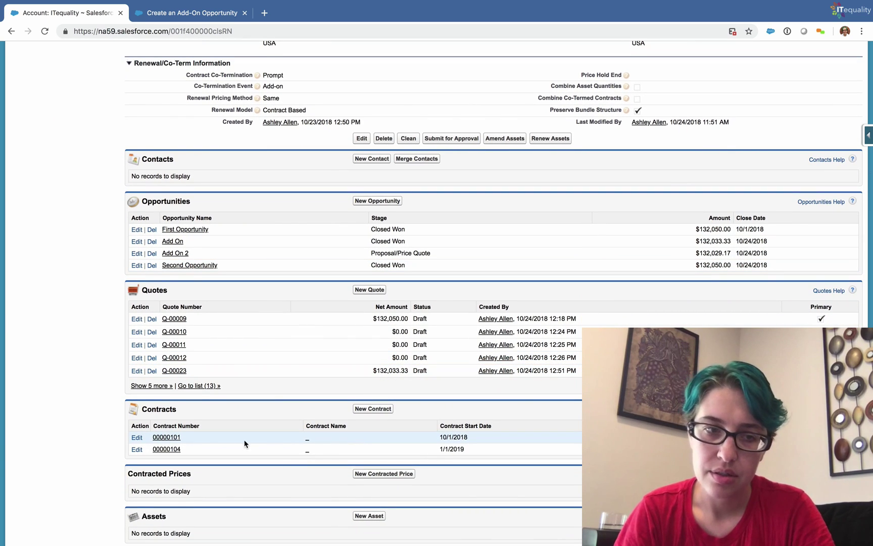
# Inspect the details and subscriptions of the contract starting 10/1/2018, and return to the ITequality account
pyautogui.click(171, 439)
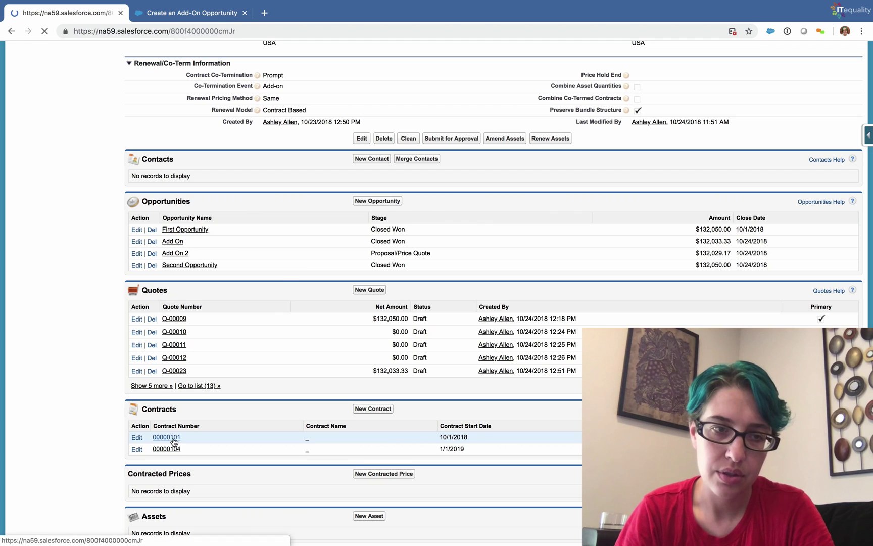
pyautogui.scroll(-5, 210, 434)
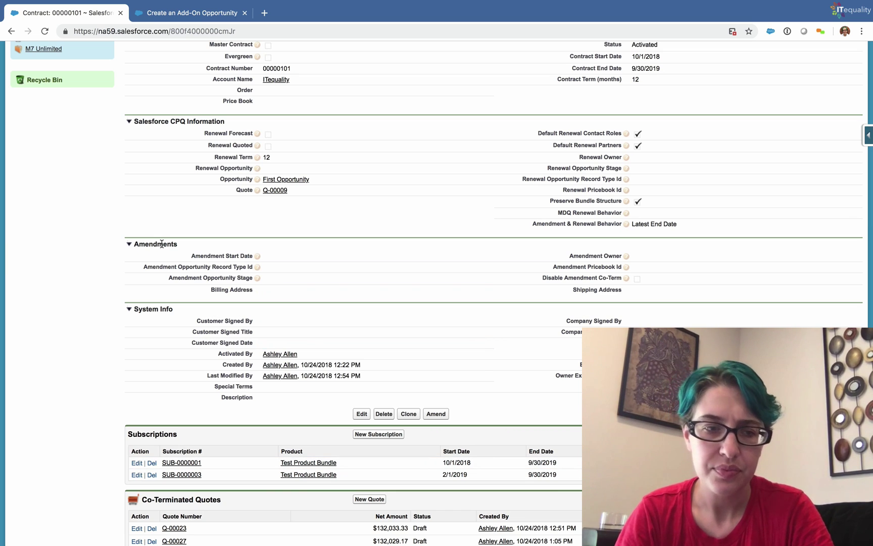
pyautogui.click(11, 31)
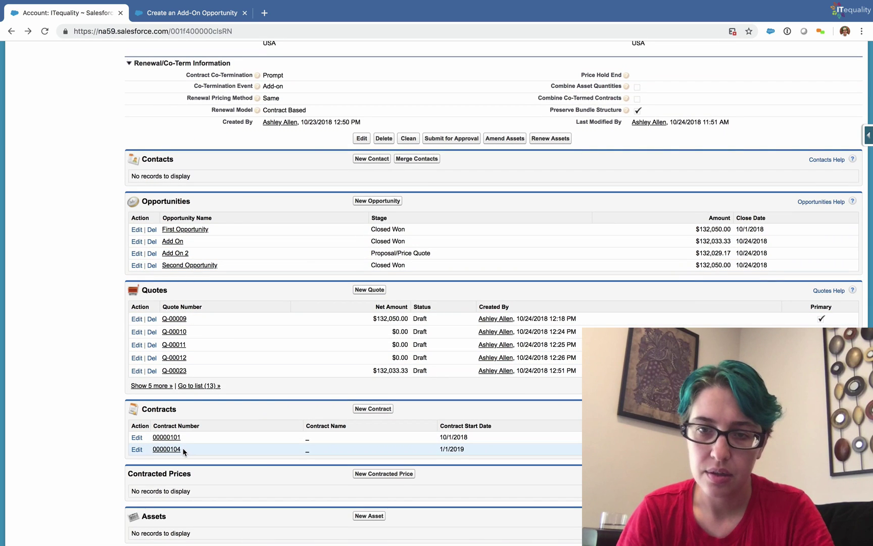
# Create and save a new quote on the Add On 2 opportunity with ITequality as its account
pyautogui.click(176, 258)
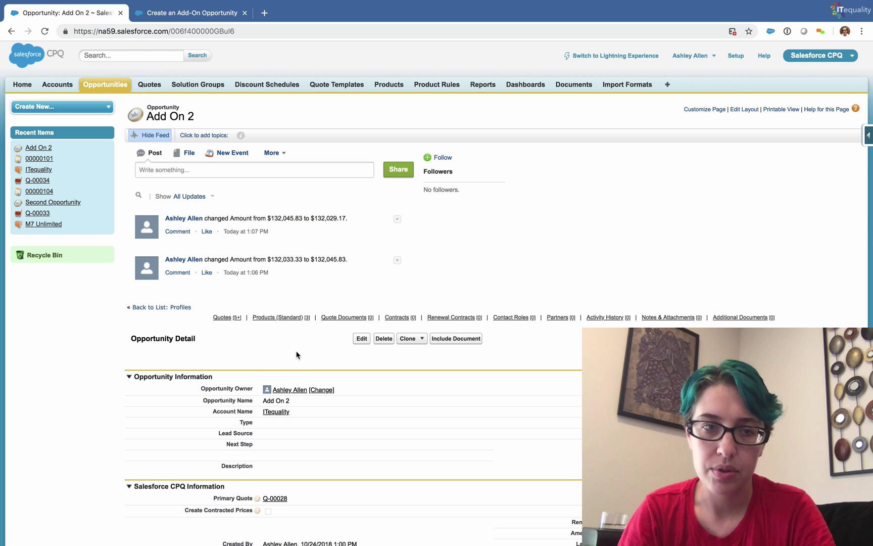
pyautogui.scroll(-3, 253, 350)
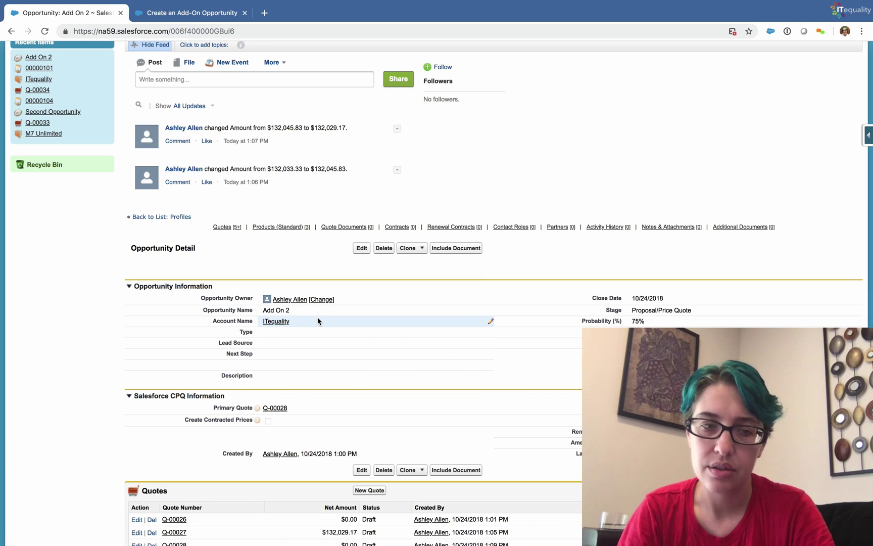
pyautogui.click(370, 491)
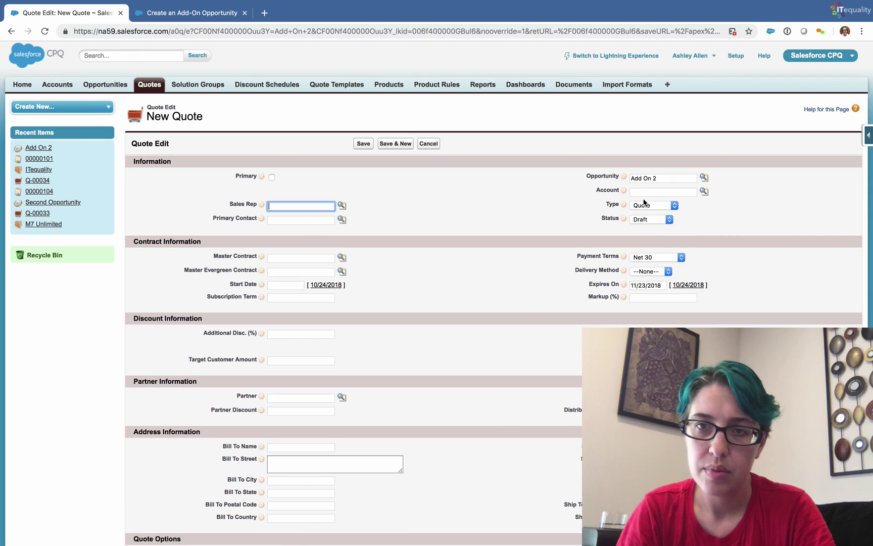
pyautogui.click(637, 193)
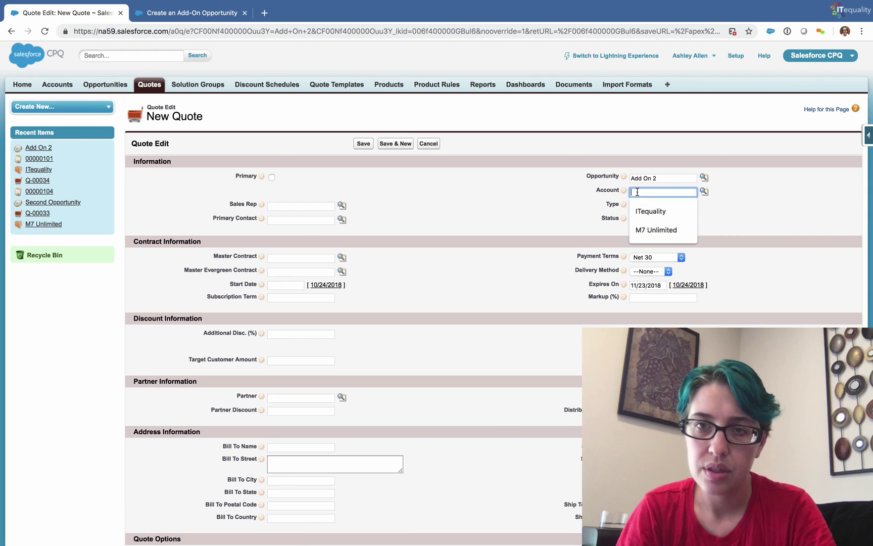
pyautogui.click(647, 210)
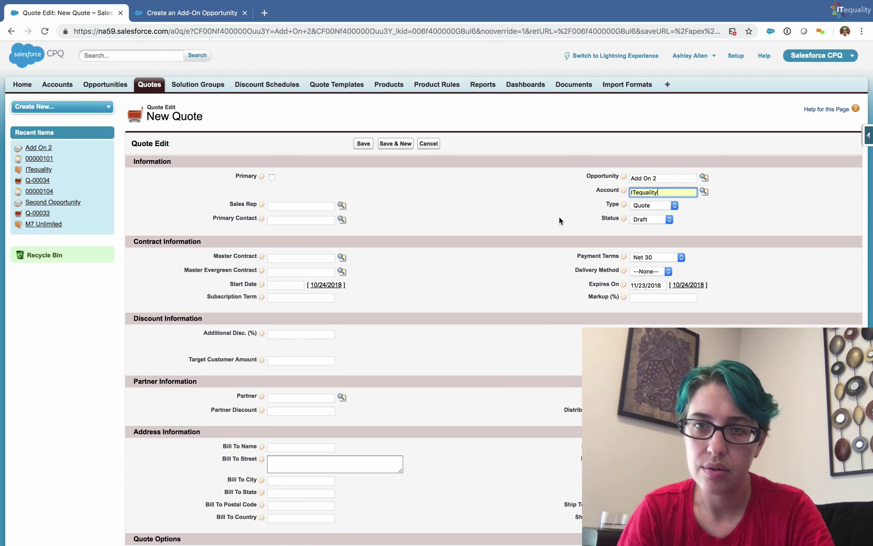
pyautogui.click(363, 145)
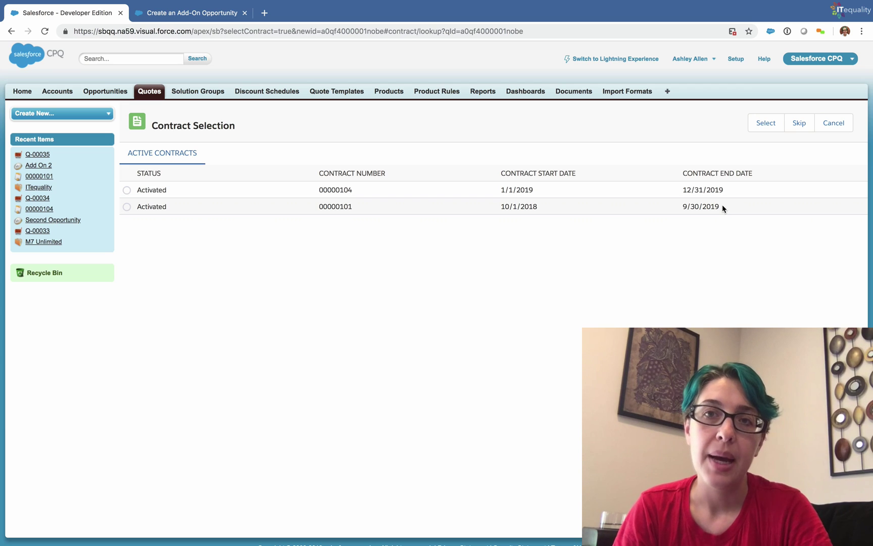
# Switch to Lightning Experience and open the ITequality account record
pyautogui.click(618, 60)
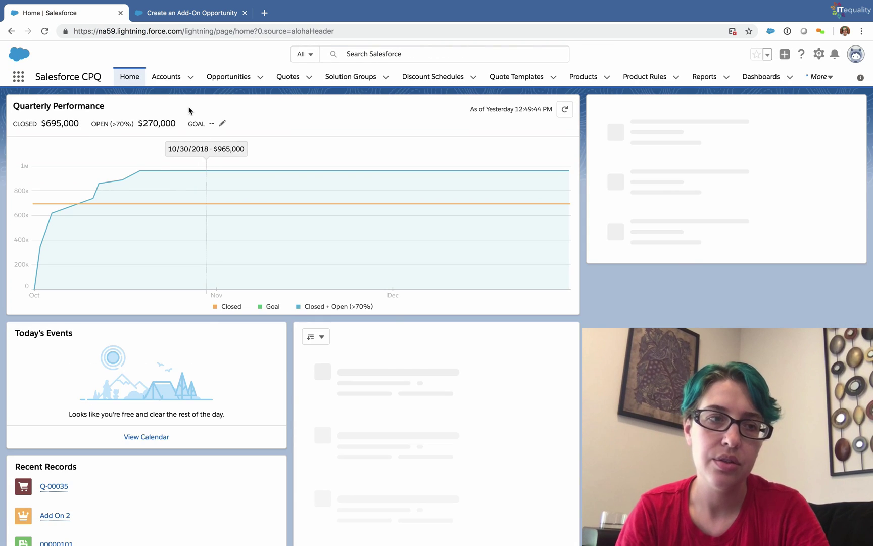
pyautogui.scroll(-2, 70, 380)
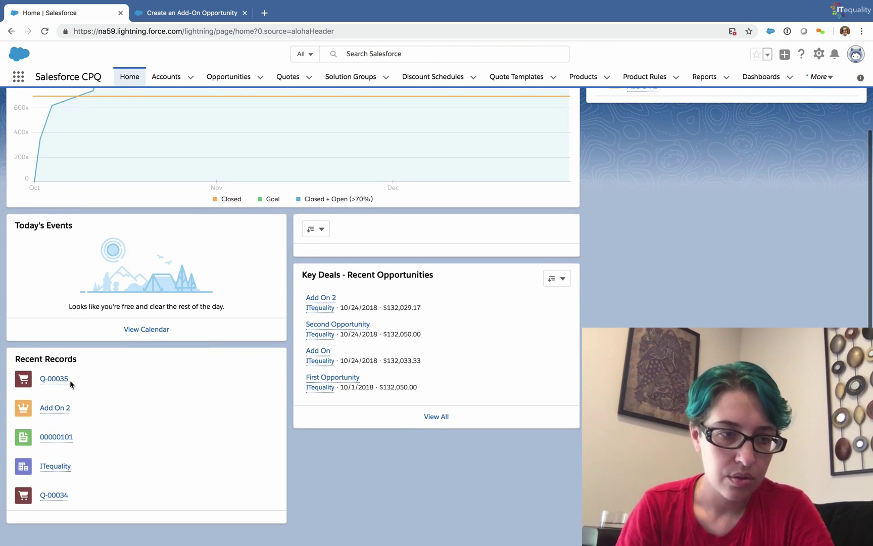
pyautogui.click(55, 467)
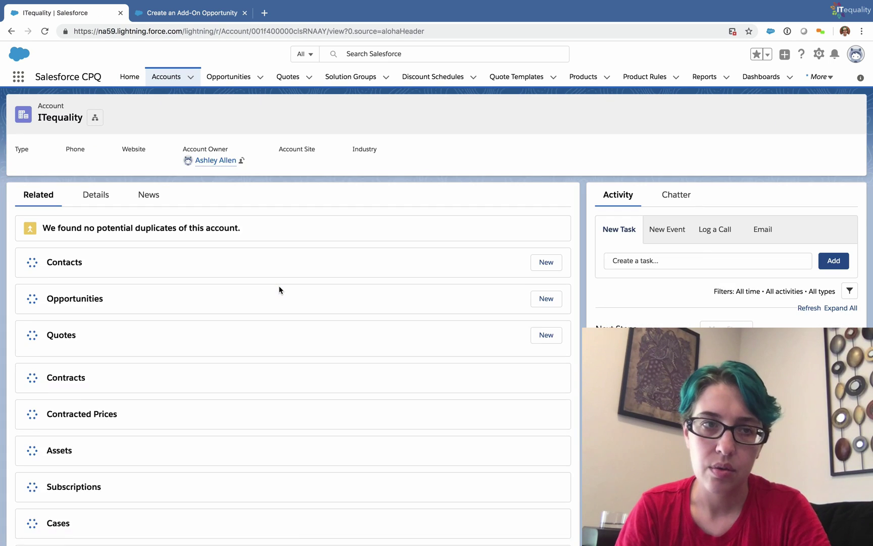
# Examine the Renewal/Co-Term Information in the ITequality account's details
pyautogui.click(100, 198)
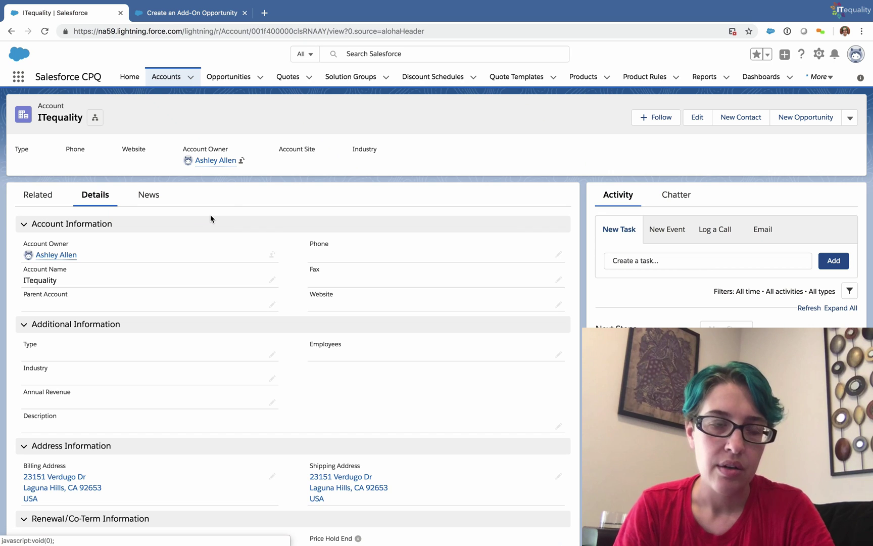
pyautogui.scroll(-3, 234, 203)
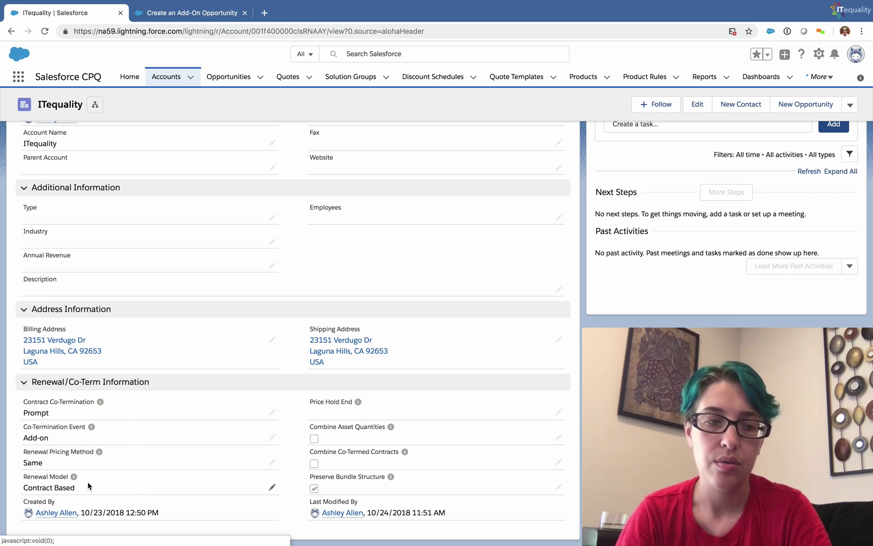
pyautogui.moveTo(76, 481)
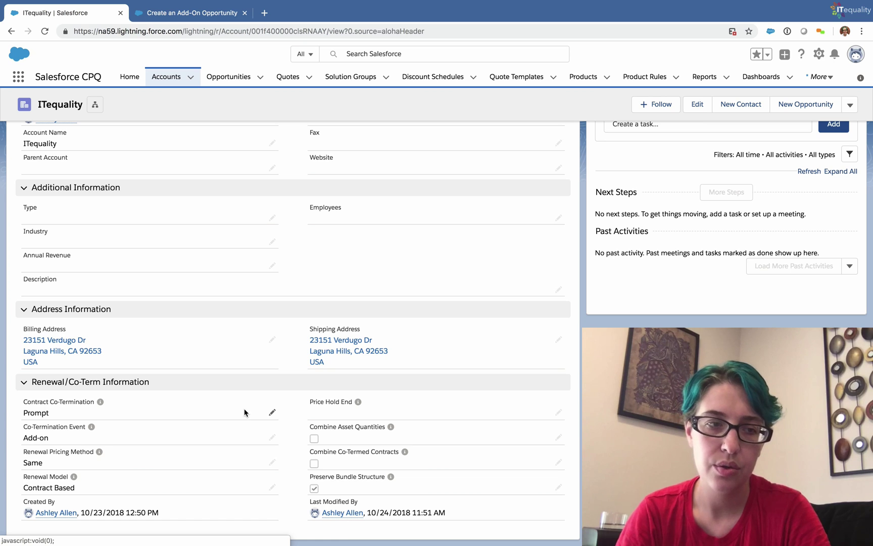
pyautogui.scroll(5, 244, 409)
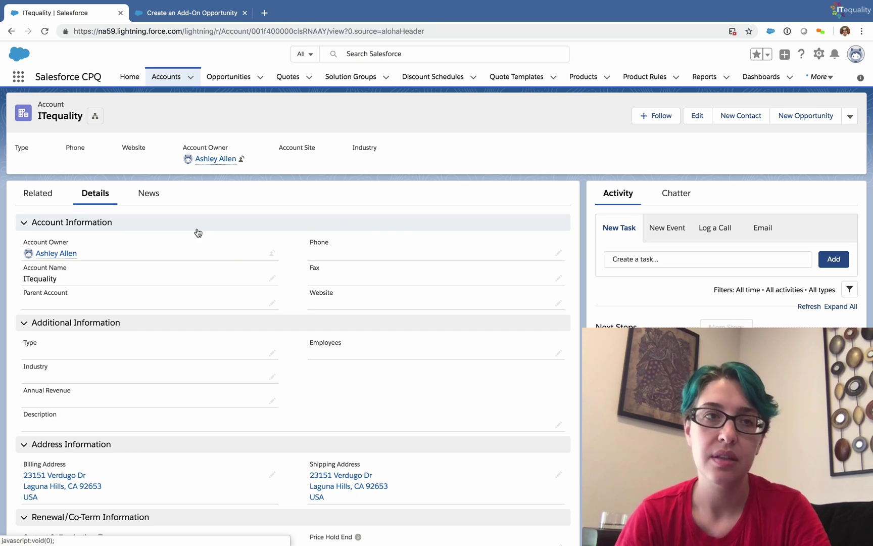
# Open the M7 Unlimited account and examine its Renewal/Co-Term Information
pyautogui.click(162, 81)
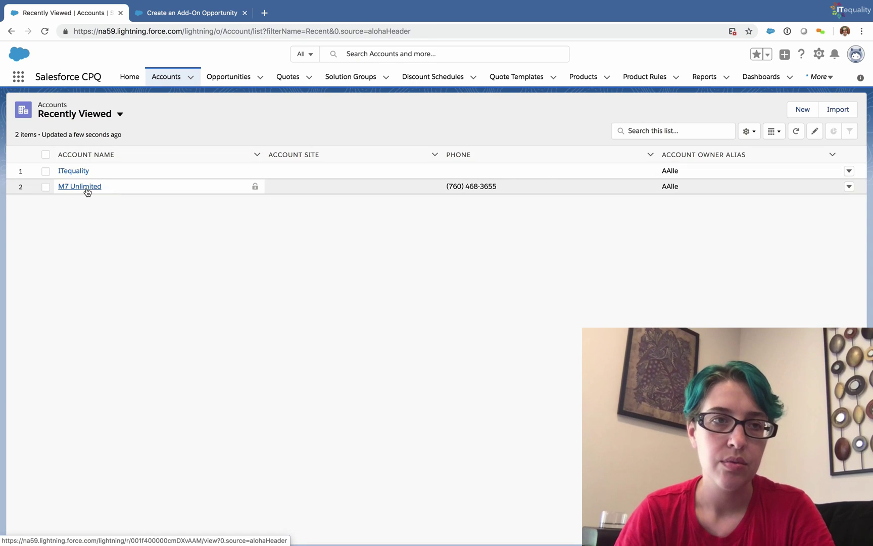
pyautogui.click(87, 188)
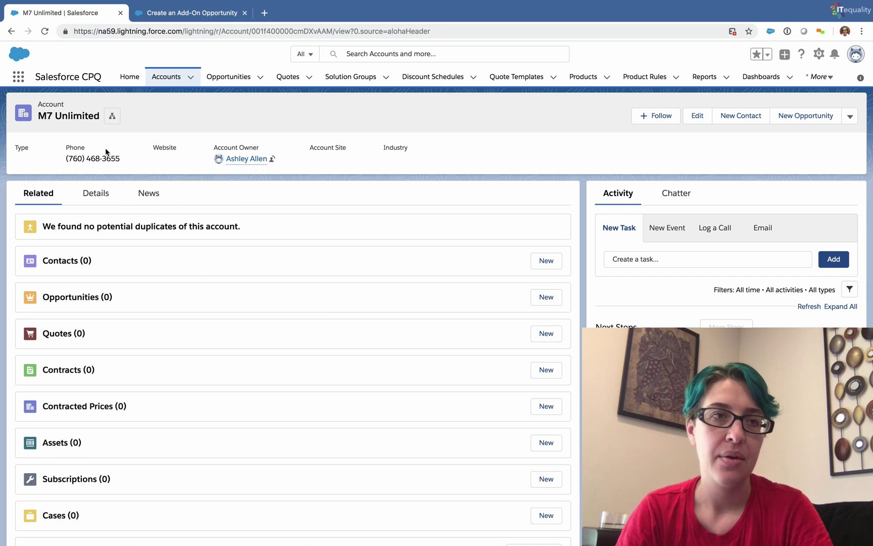
pyautogui.click(102, 197)
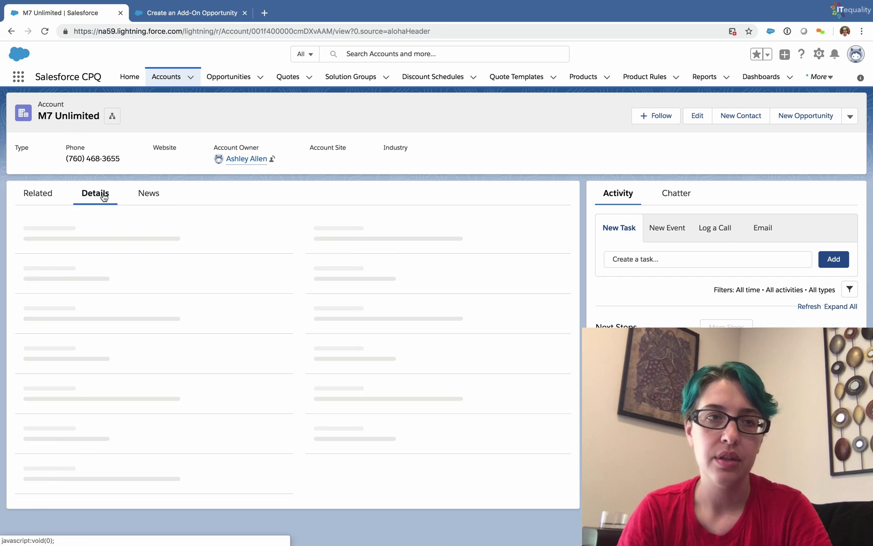
pyautogui.scroll(-3, 247, 252)
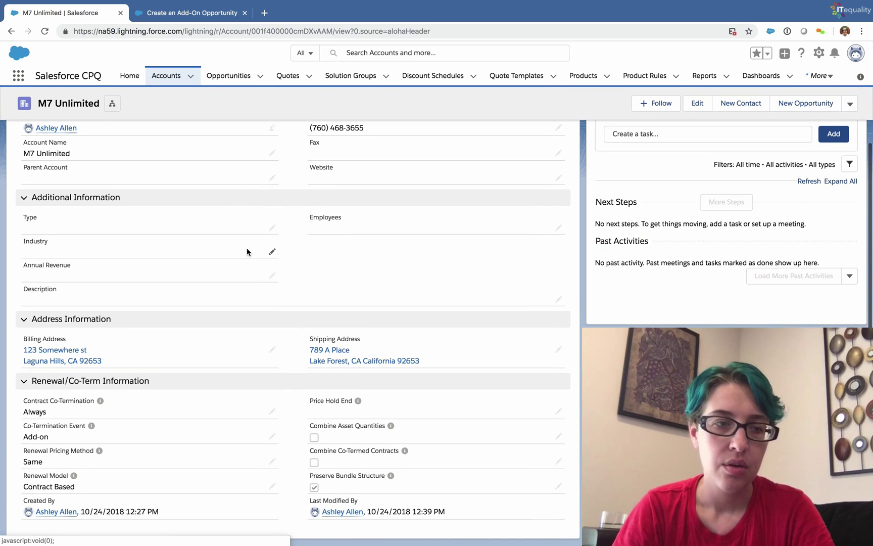
pyautogui.moveTo(98, 458)
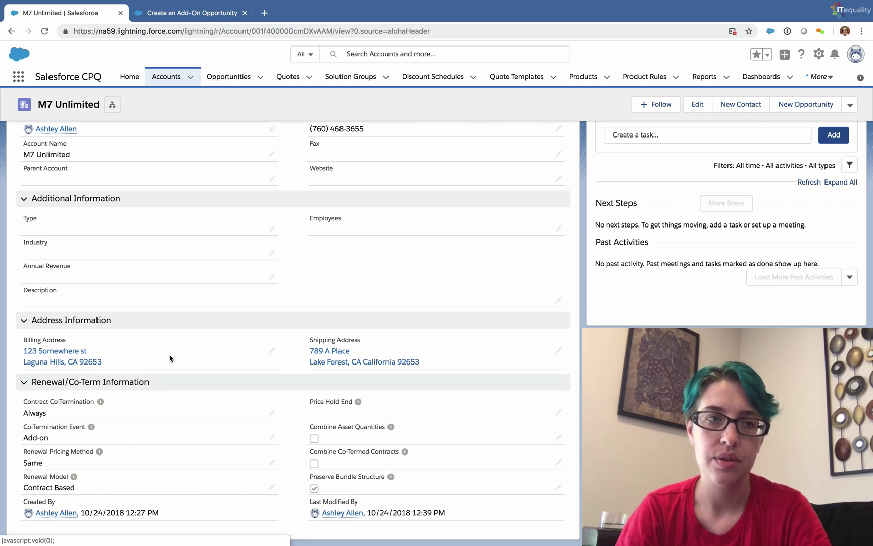
pyautogui.scroll(3, 195, 266)
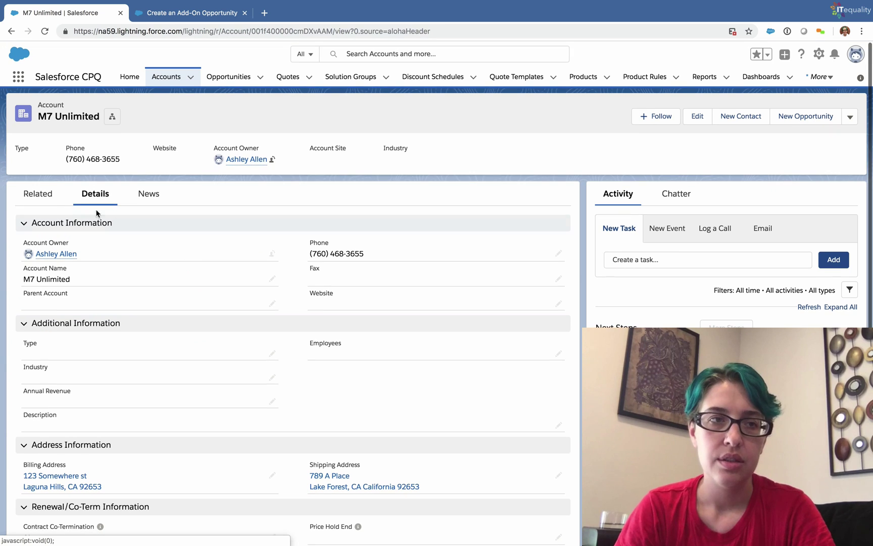
# Start a new opportunity for the M7 Unlimited account and name it First Sale
pyautogui.click(46, 198)
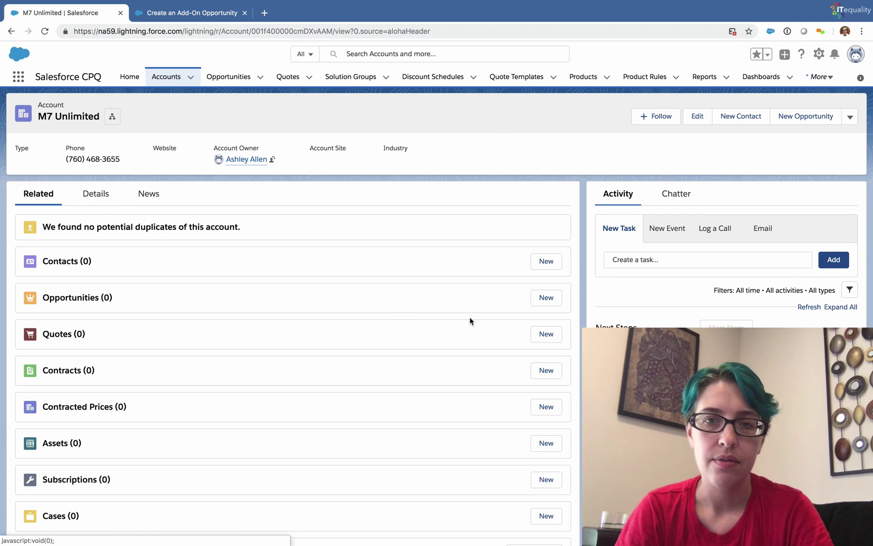
pyautogui.click(546, 304)
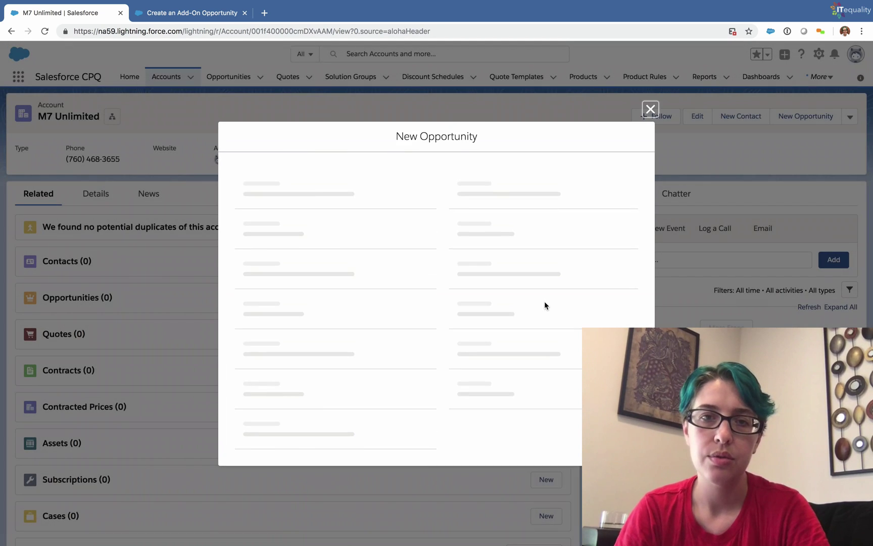
pyautogui.click(324, 185)
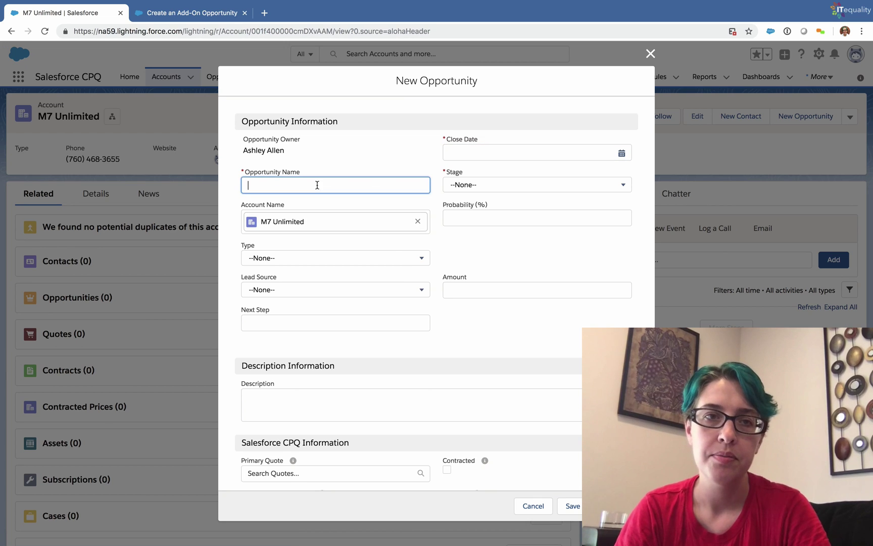
pyautogui.write('First Sal')
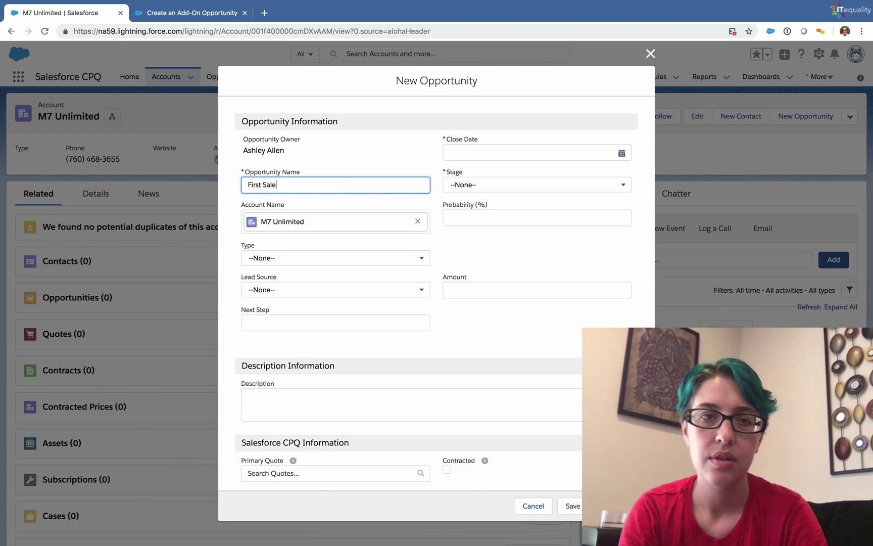
pyautogui.write('e')
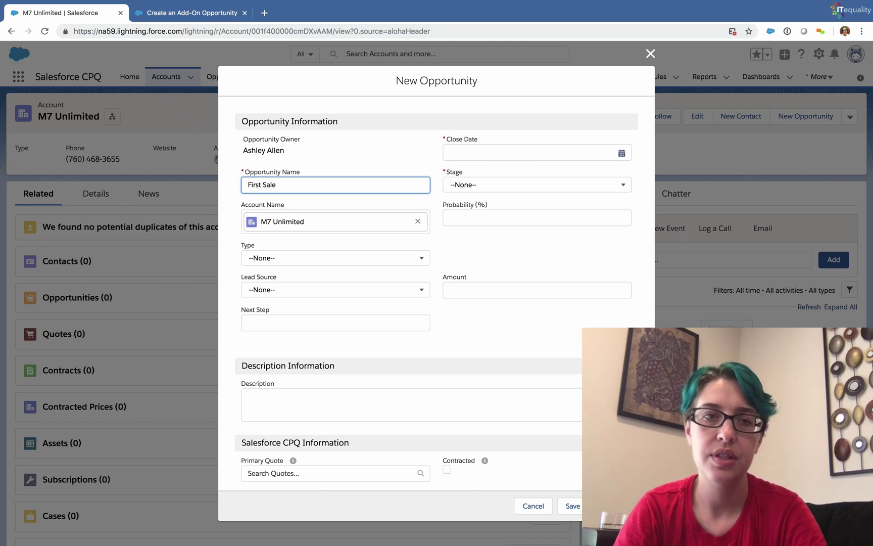
# Set the opportunity's type to New Customer, stage to Value Proposition and close date to 11/1/2018
pyautogui.click(304, 259)
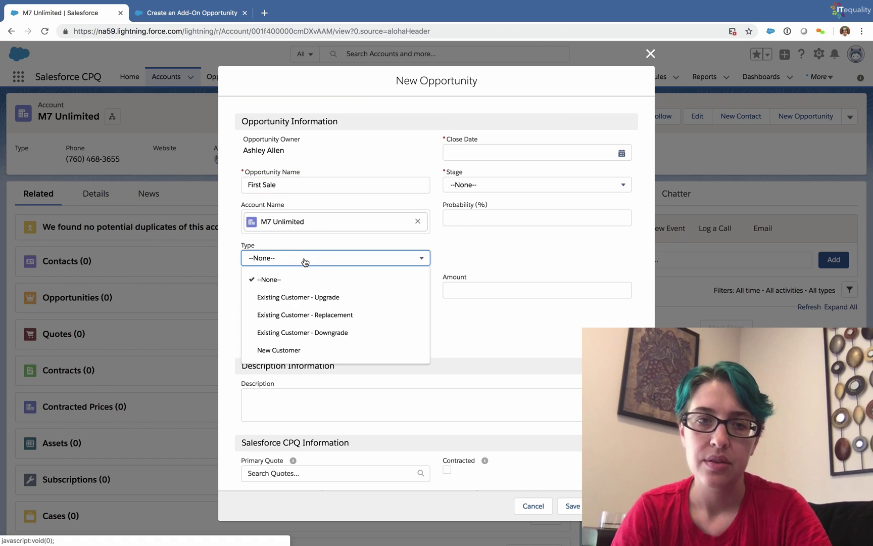
pyautogui.click(318, 350)
pyautogui.click(463, 191)
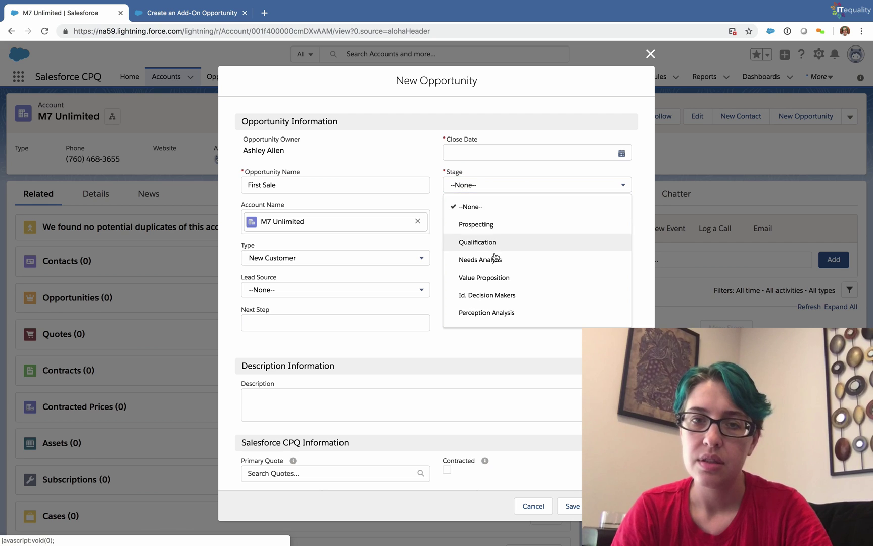
pyautogui.click(493, 278)
pyautogui.click(476, 153)
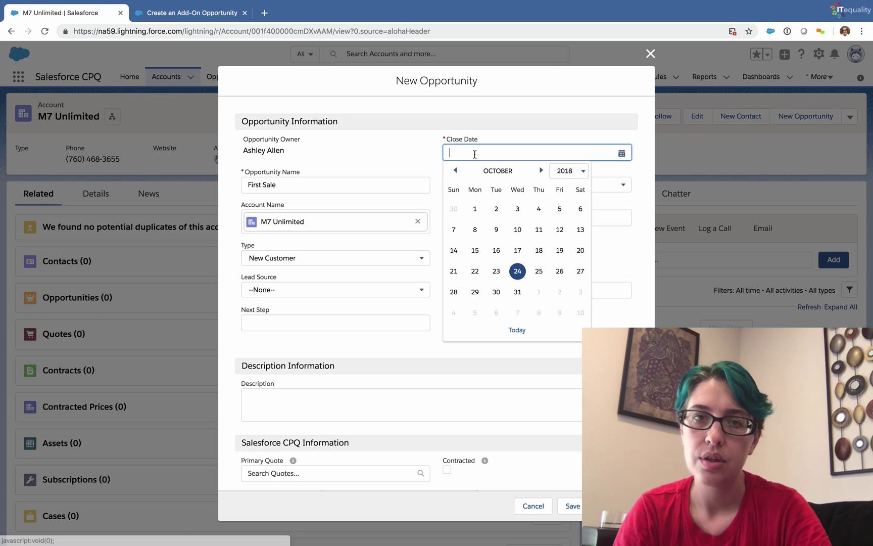
pyautogui.click(539, 292)
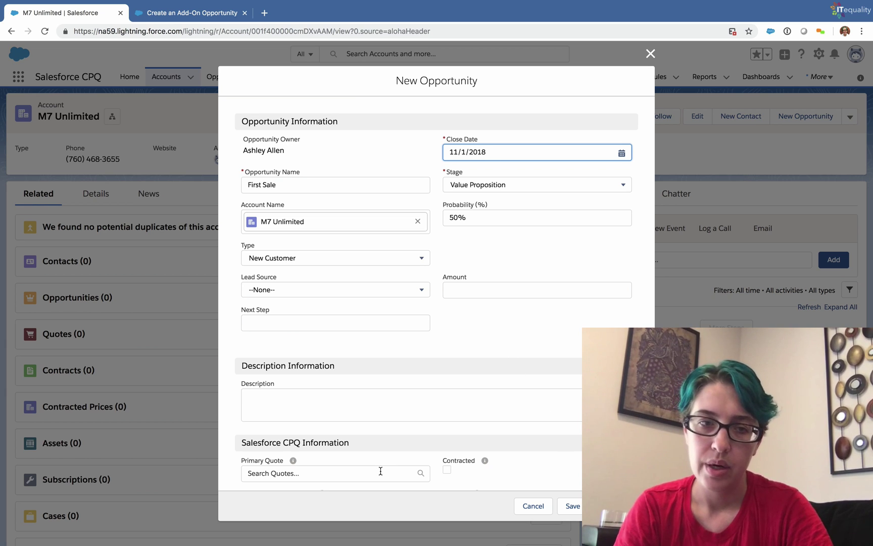
# Save the new opportunity, open the First Sale record and show its details
pyautogui.click(587, 506)
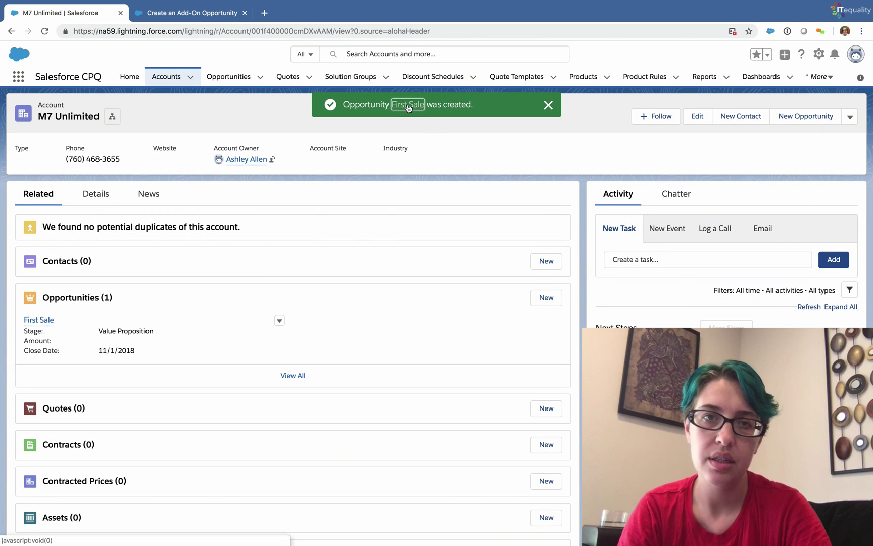
pyautogui.click(408, 104)
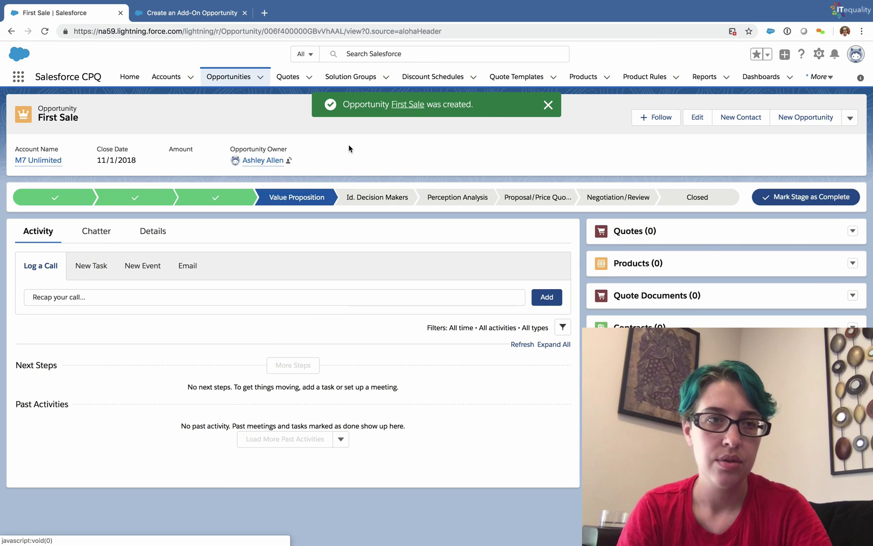
pyautogui.click(163, 234)
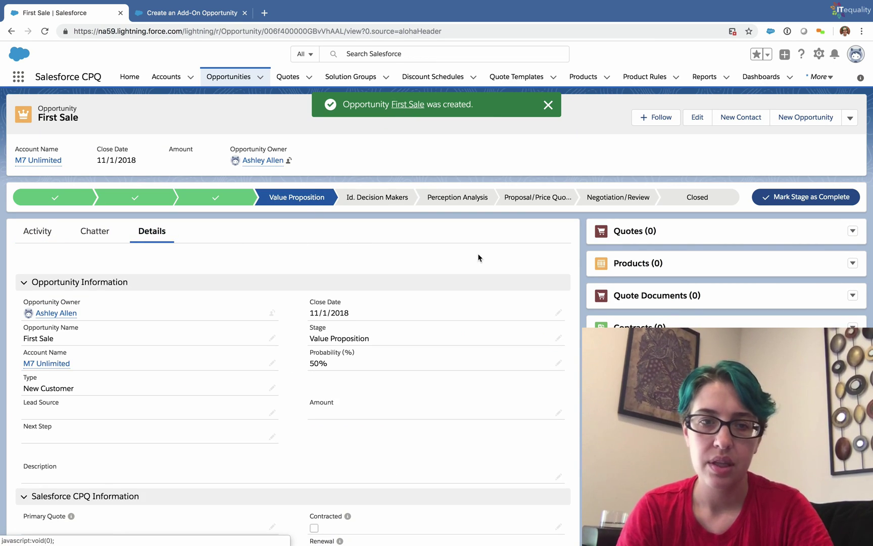
# Start a new quote from the opportunity, linking it to the First Sale opportunity and the M7 Unlimited account
pyautogui.click(853, 232)
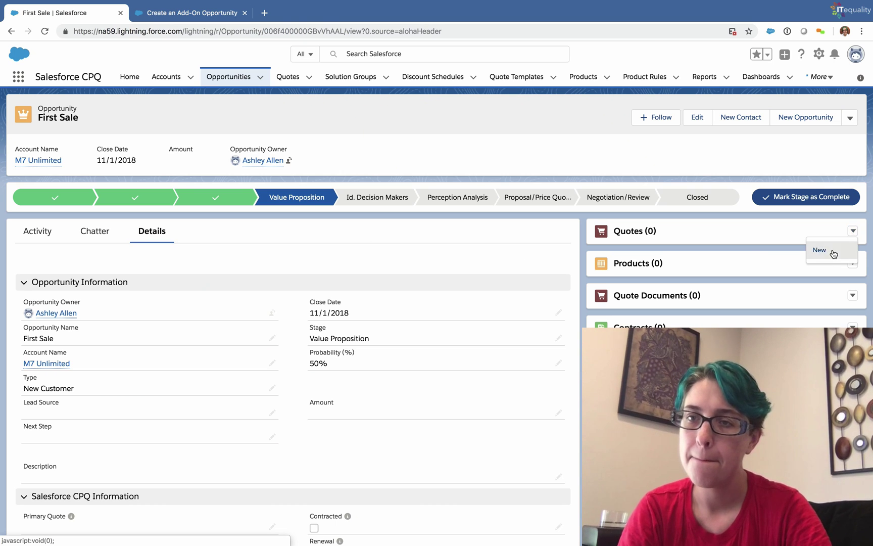
pyautogui.click(832, 253)
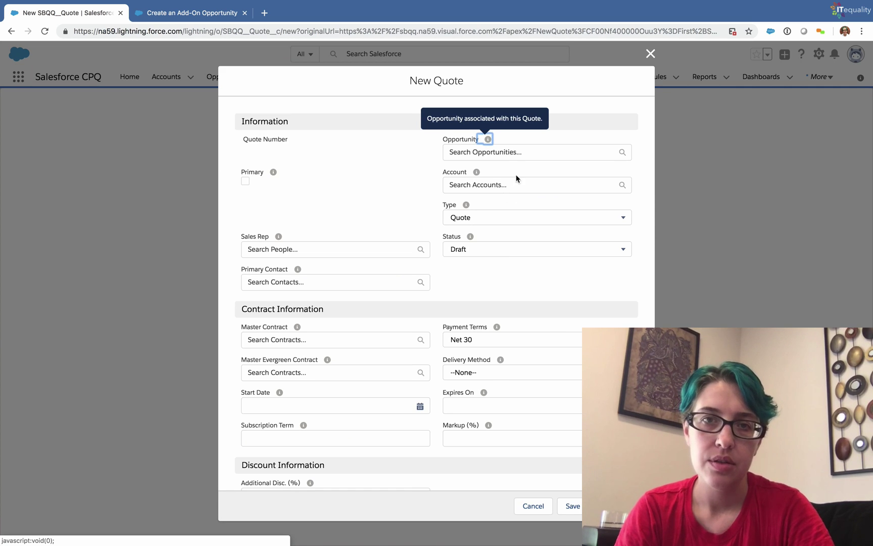
pyautogui.click(512, 154)
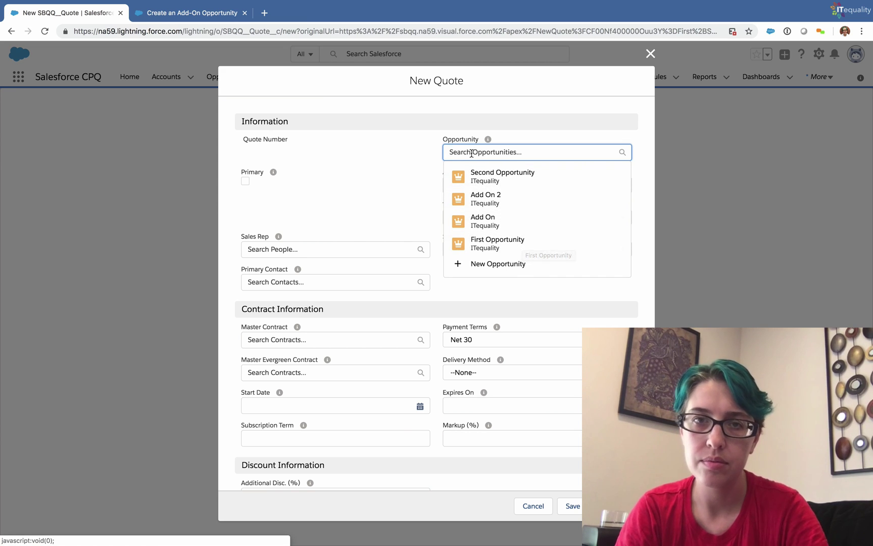
pyautogui.write('first sale')
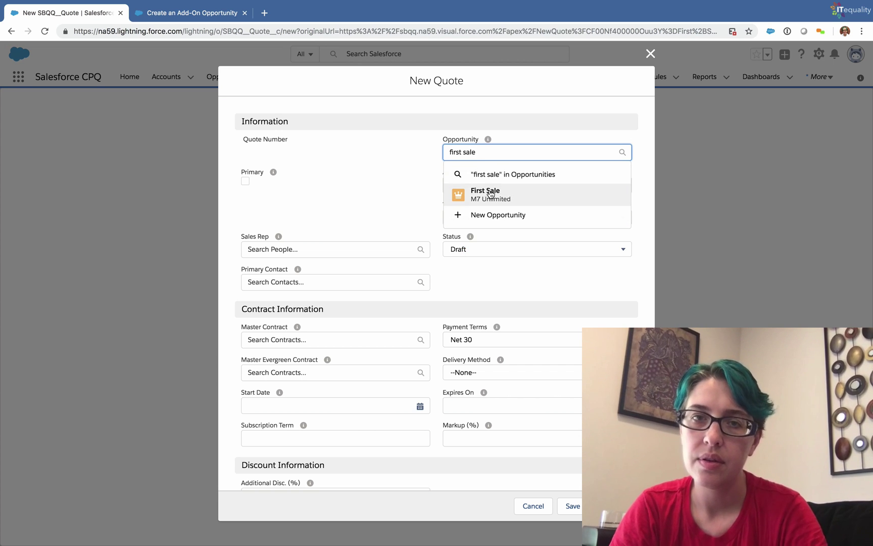
pyautogui.click(500, 196)
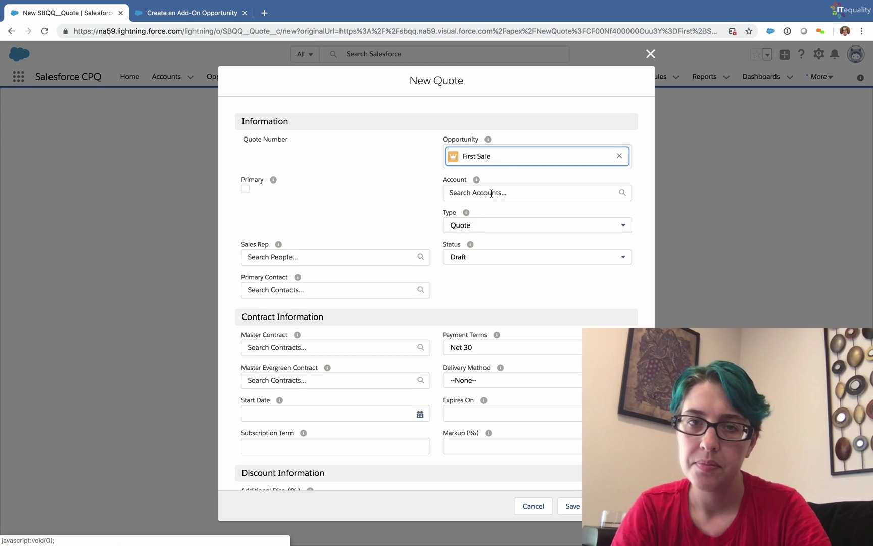
pyautogui.click(490, 199)
pyautogui.click(489, 237)
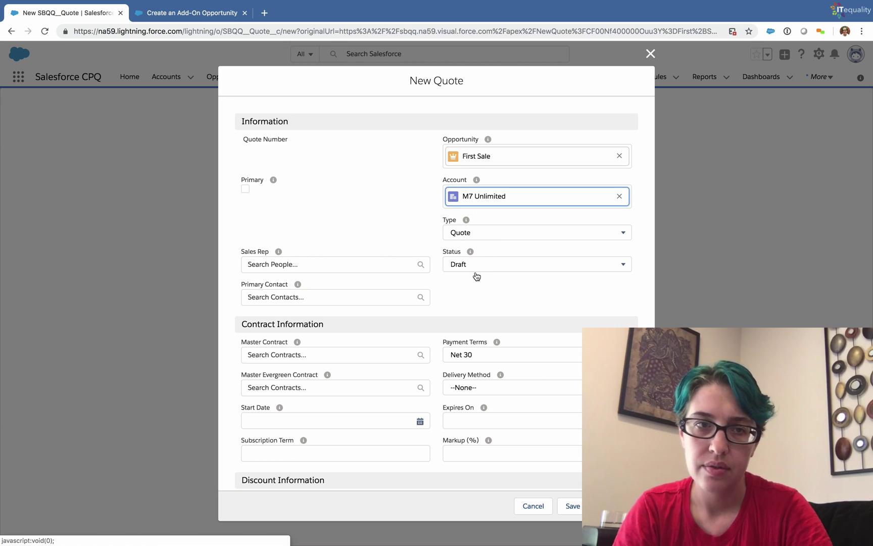
# Set the quote's start date to 11/1/2018 and subscription term to 12, and save the quote
pyautogui.scroll(-2, 407, 327)
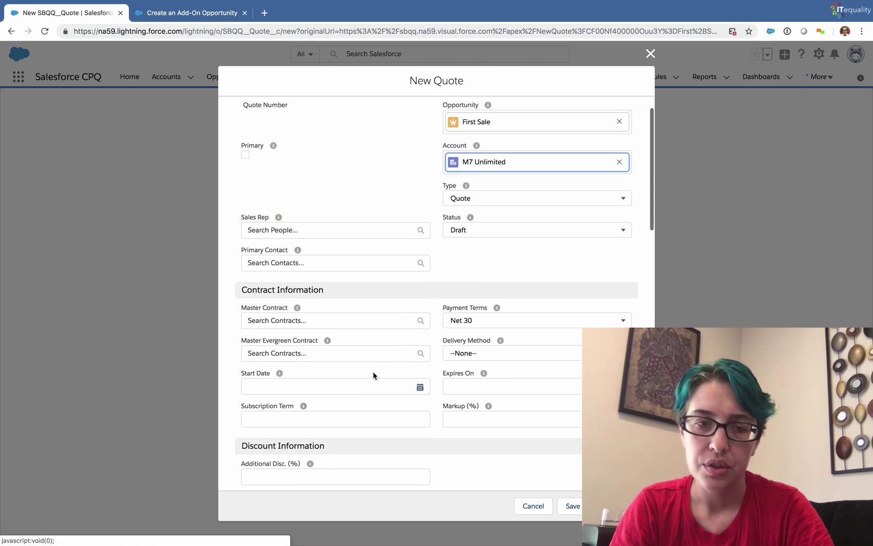
pyautogui.click(363, 385)
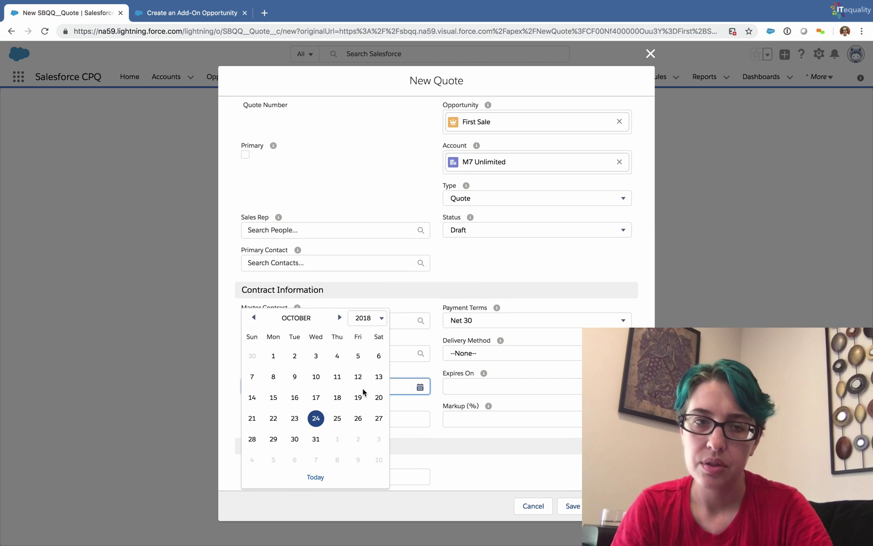
pyautogui.click(337, 436)
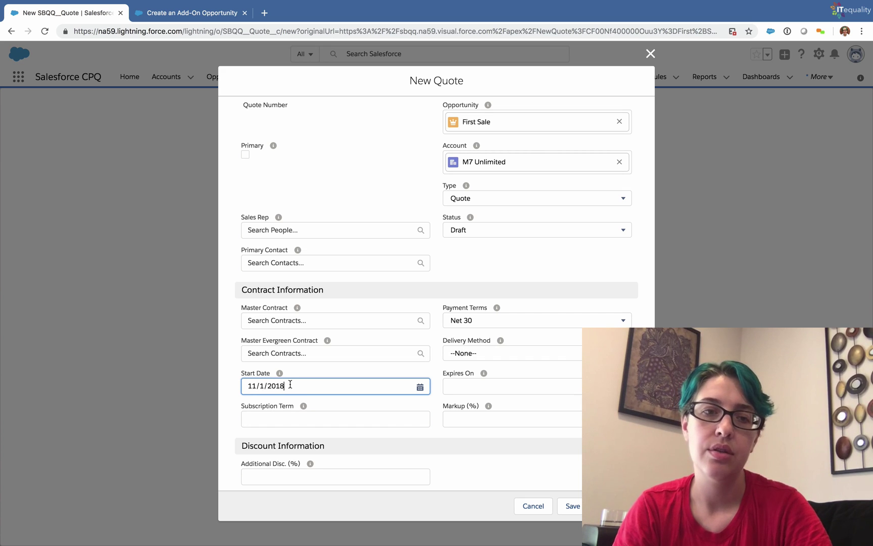
pyautogui.click(289, 418)
pyautogui.write('12')
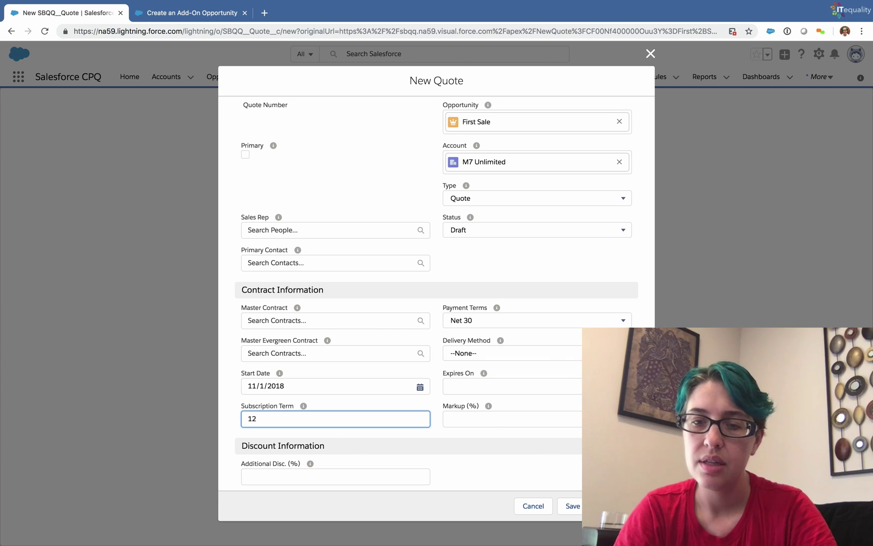
pyautogui.click(572, 506)
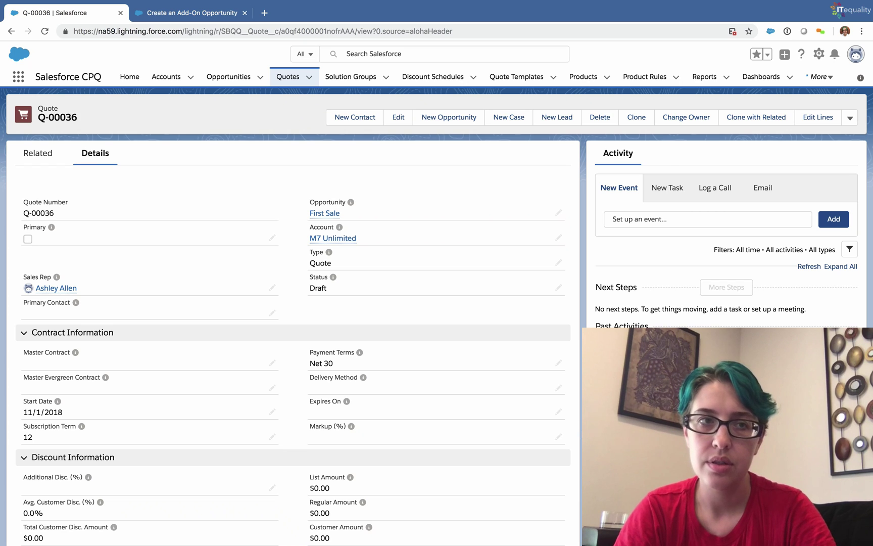
# Add the Test Product Bundle to the quote's lines using the Standard price book, and open the bundle's configuration
pyautogui.click(816, 123)
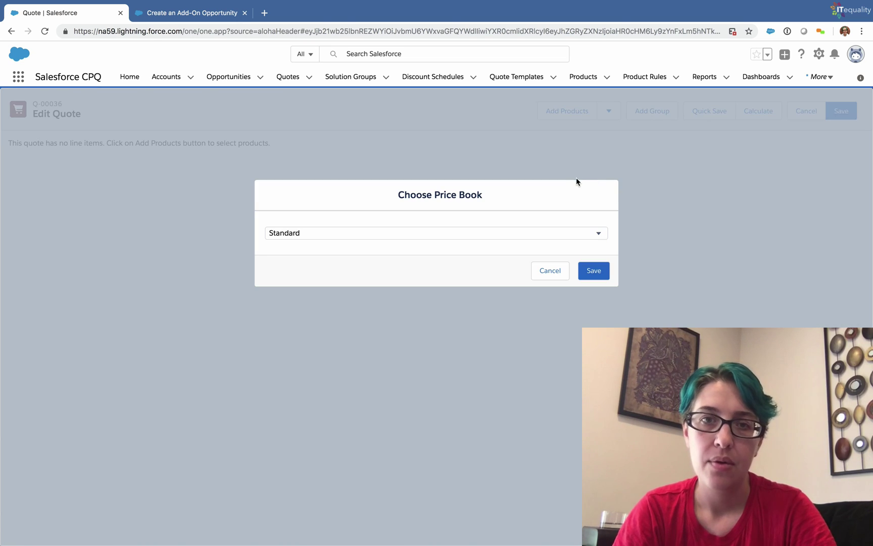
pyautogui.click(595, 271)
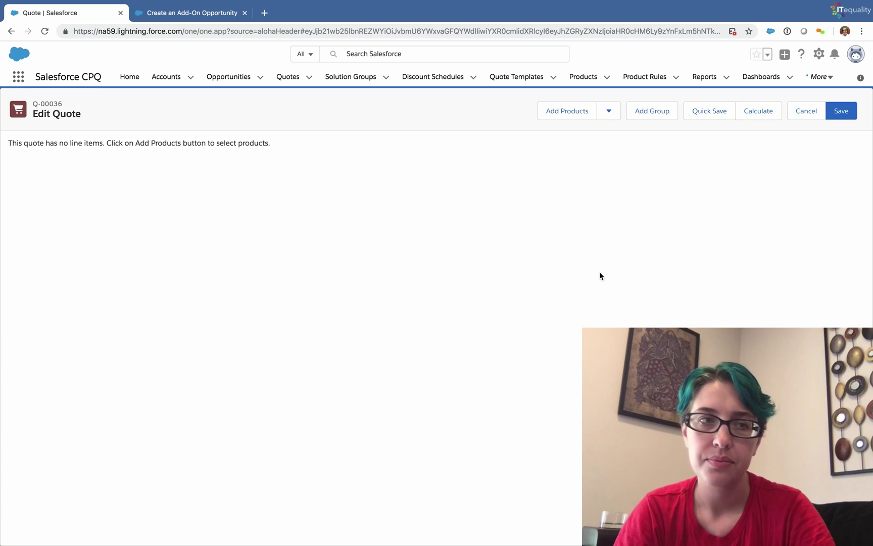
pyautogui.click(560, 120)
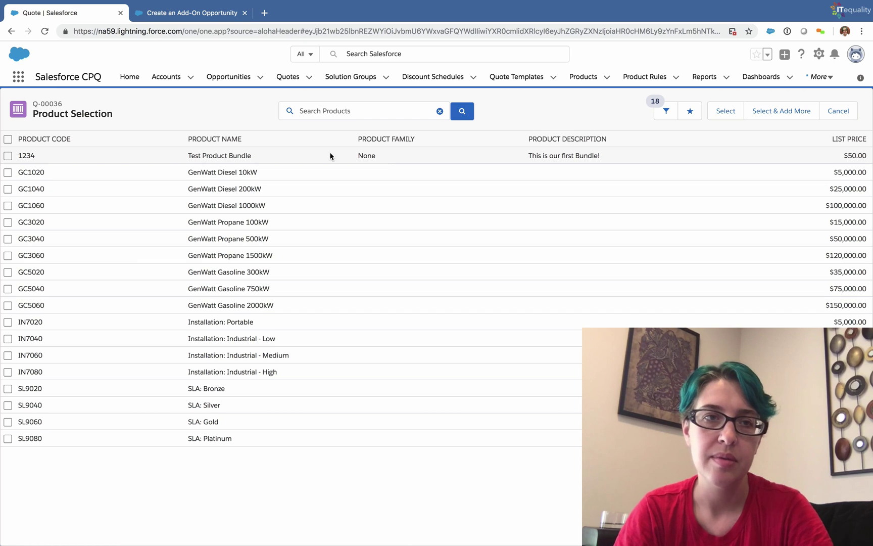
pyautogui.click(8, 156)
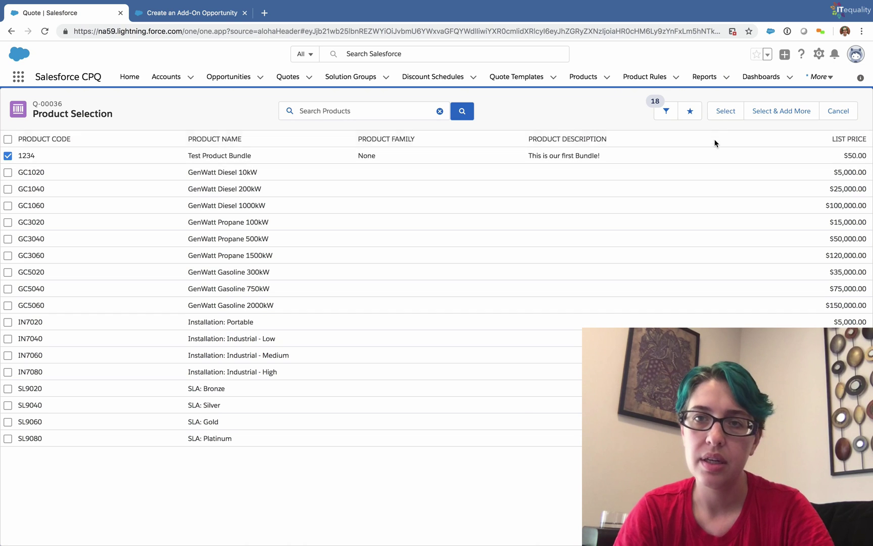
pyautogui.click(726, 111)
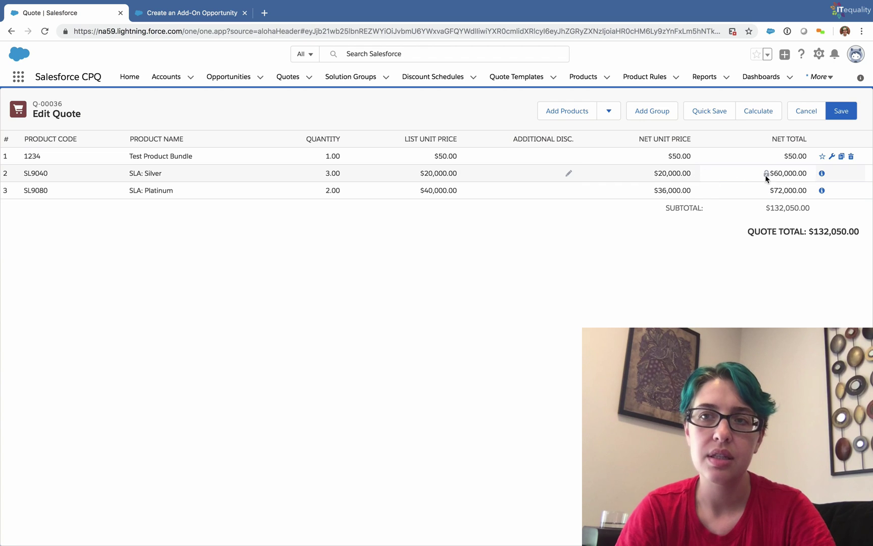
pyautogui.click(832, 157)
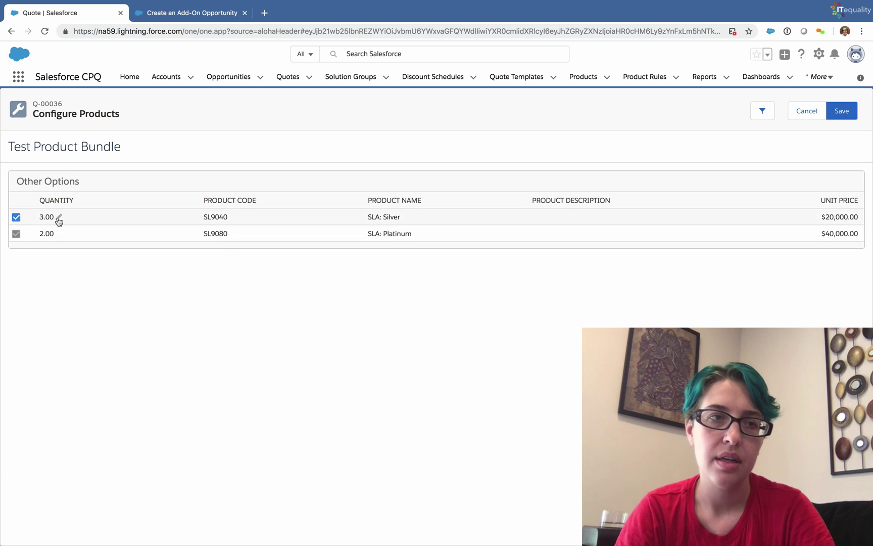
# Try to save the bundle configuration with a quantity of 23 for SLA: Platinum
pyautogui.click(58, 235)
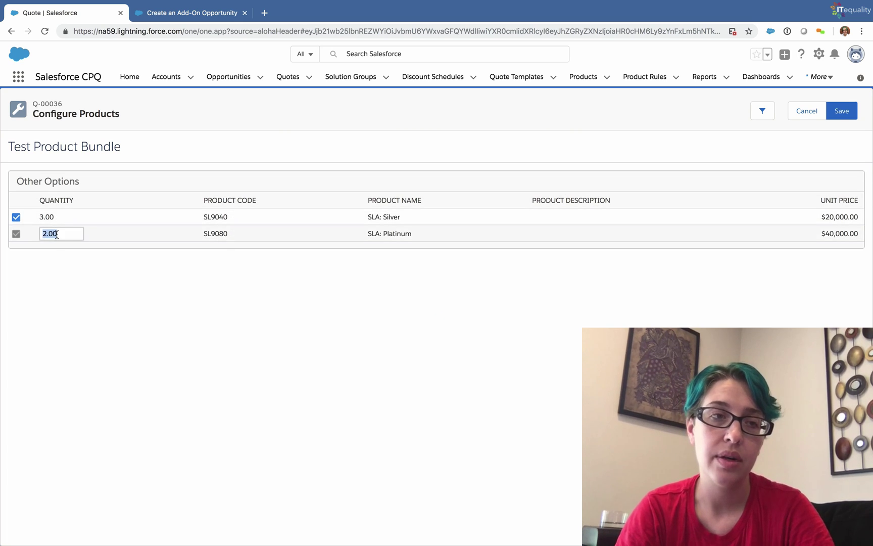
pyautogui.write('23')
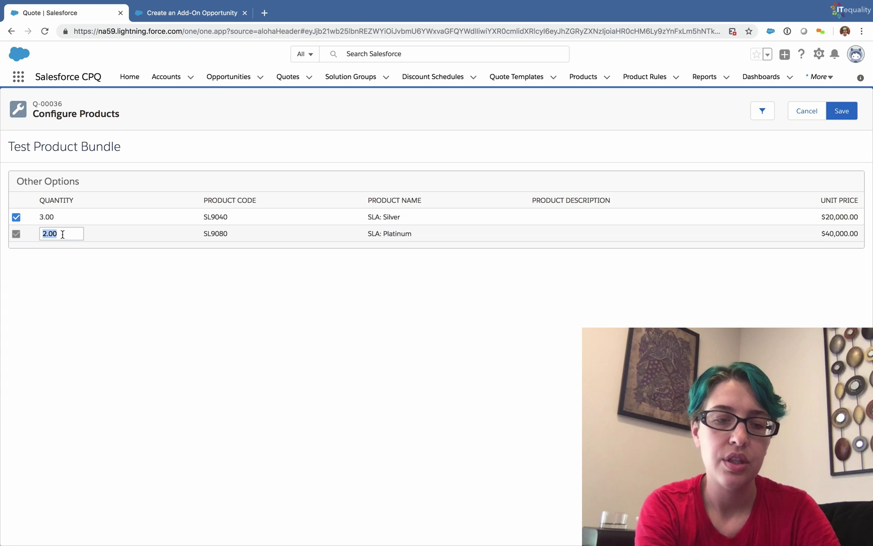
pyautogui.click(104, 251)
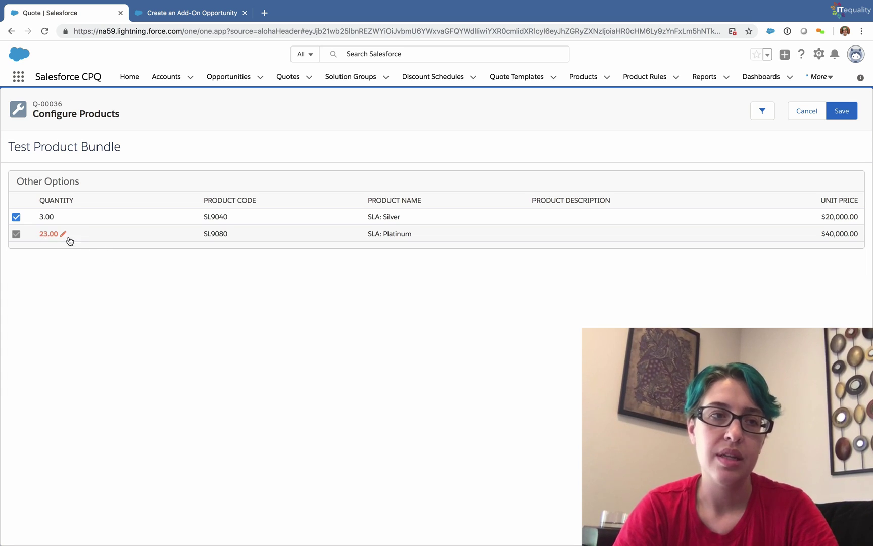
pyautogui.click(843, 112)
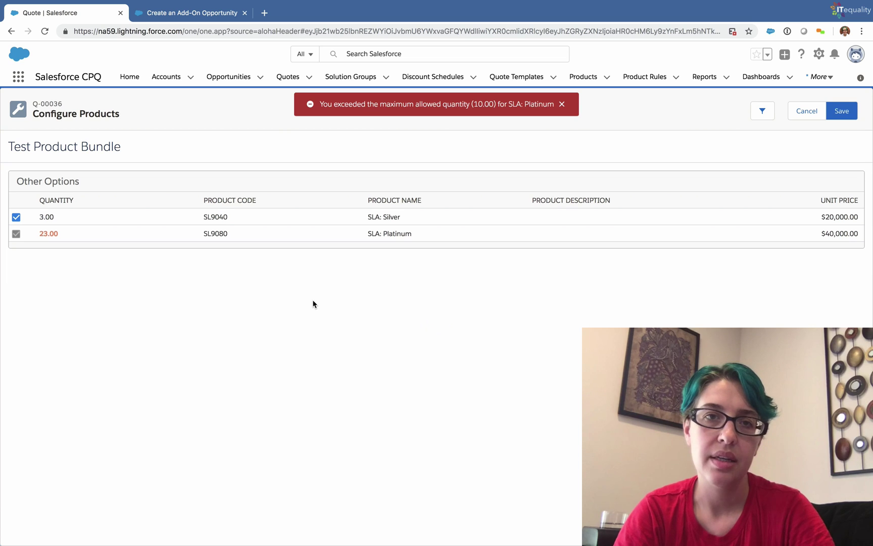
pyautogui.moveTo(434, 107); pyautogui.dragTo(491, 104)
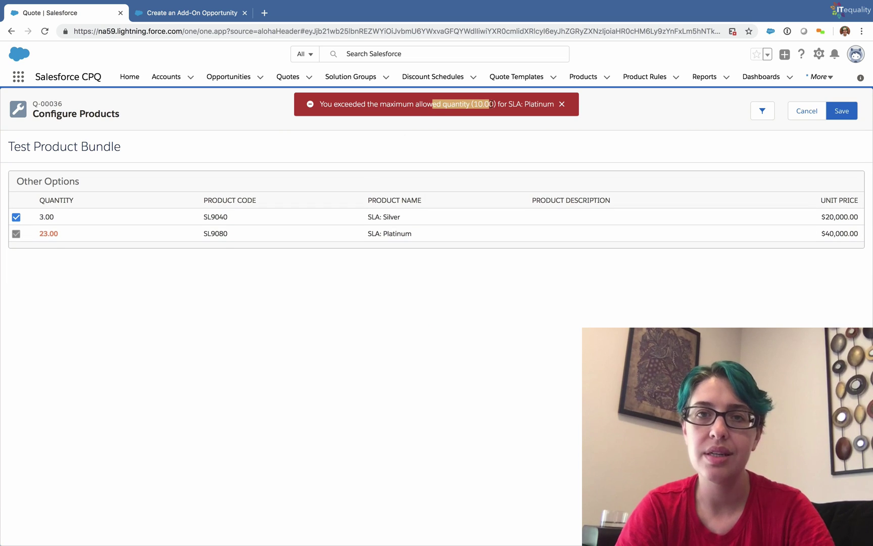
# Set the SLA: Platinum quantity to 3 and save the bundle configuration
pyautogui.click(60, 236)
pyautogui.write('3')
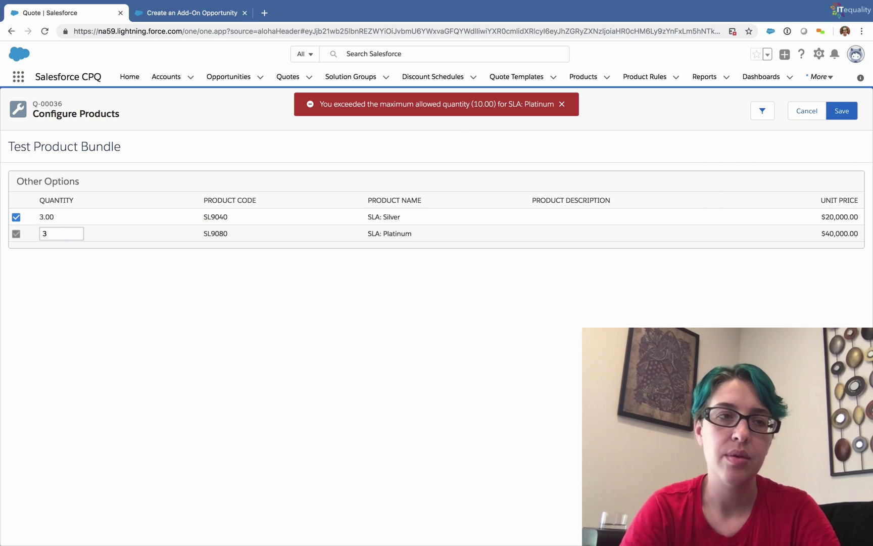
pyautogui.click(103, 281)
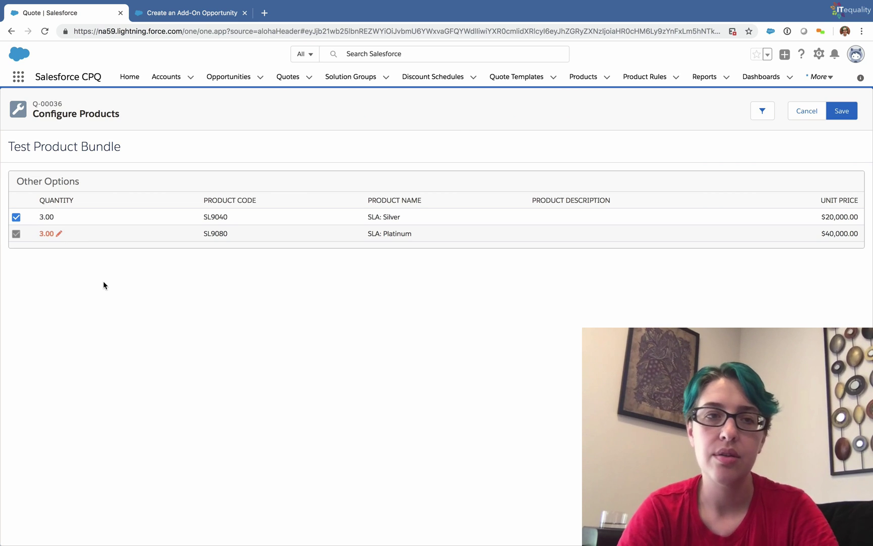
pyautogui.click(843, 111)
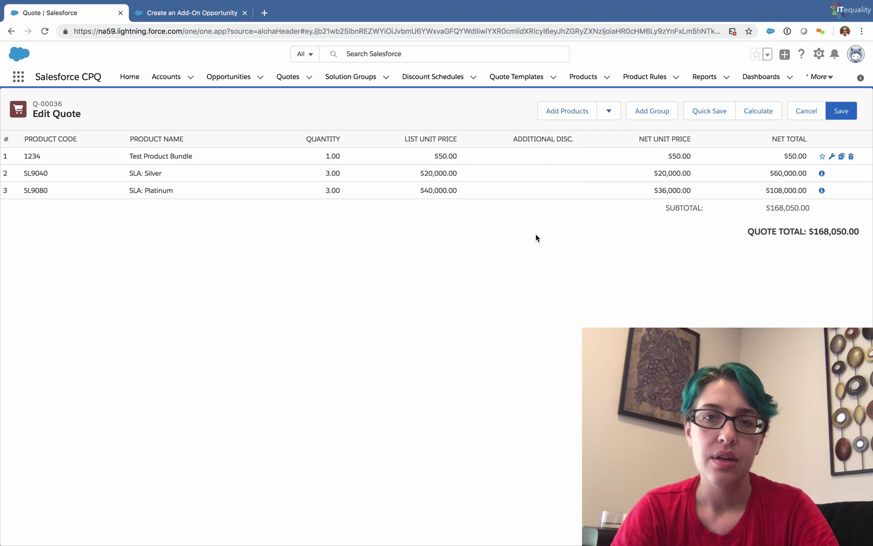
# Try to save the quote with a 23% additional discount on the Test Product Bundle line
pyautogui.click(568, 161)
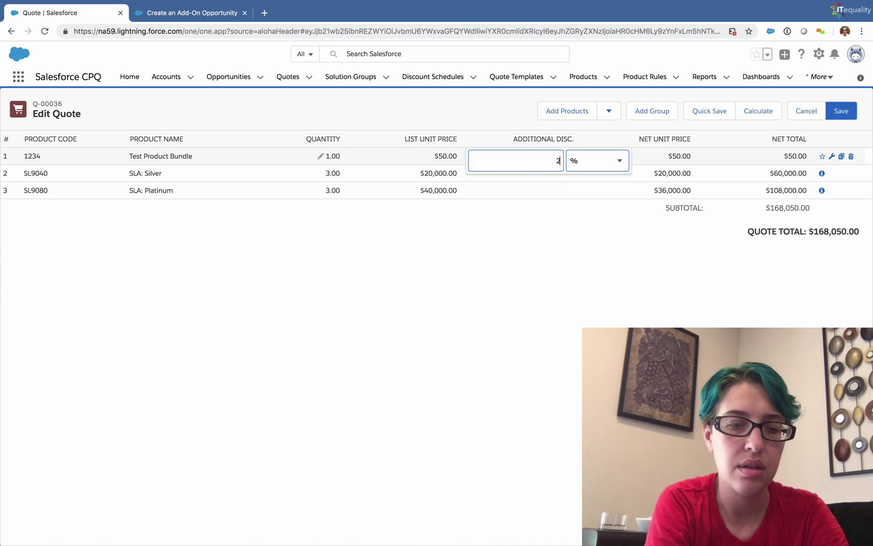
pyautogui.write('23')
pyautogui.click(534, 227)
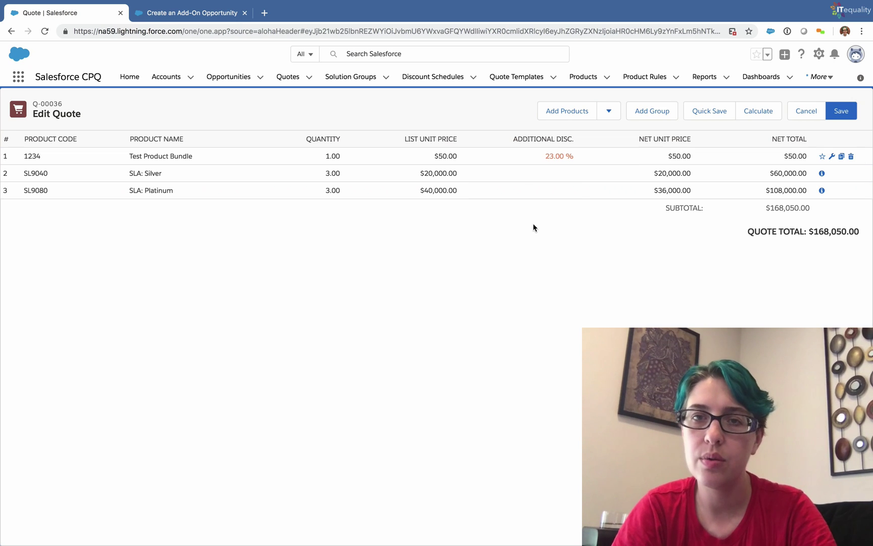
pyautogui.click(716, 115)
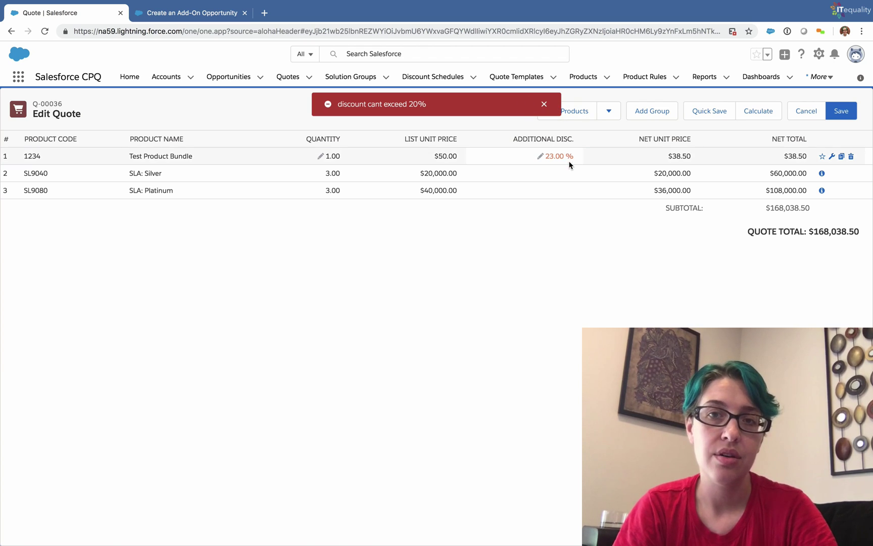
# Set the Test Product Bundle line's additional discount to 3% and quick-save the quote
pyautogui.click(548, 157)
pyautogui.click(542, 157)
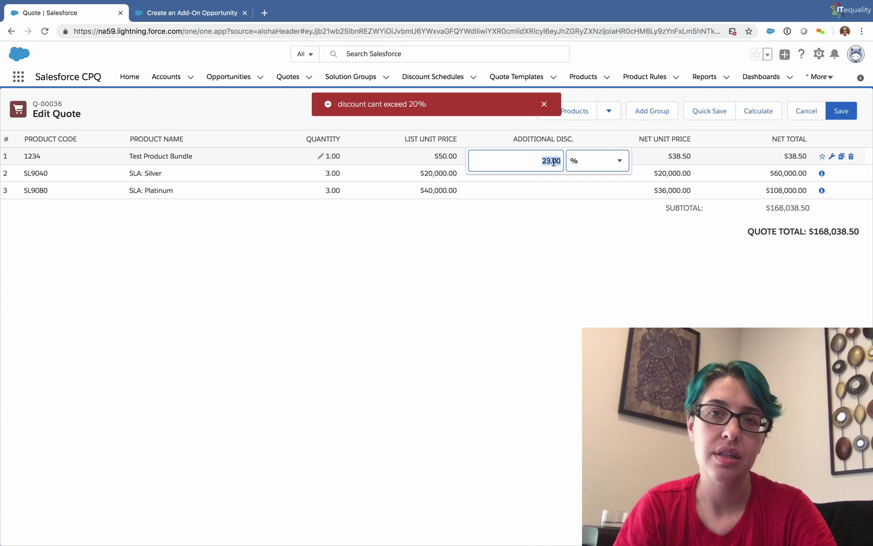
pyautogui.write('3')
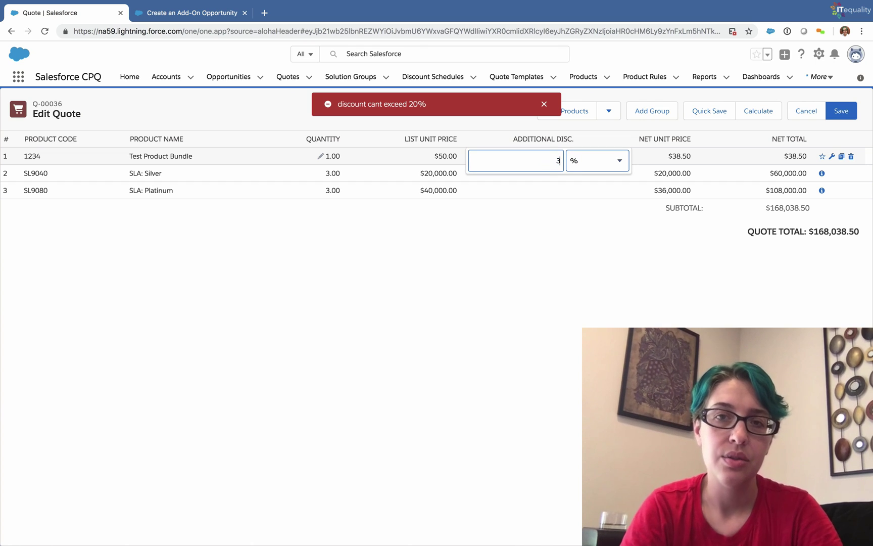
pyautogui.click(532, 230)
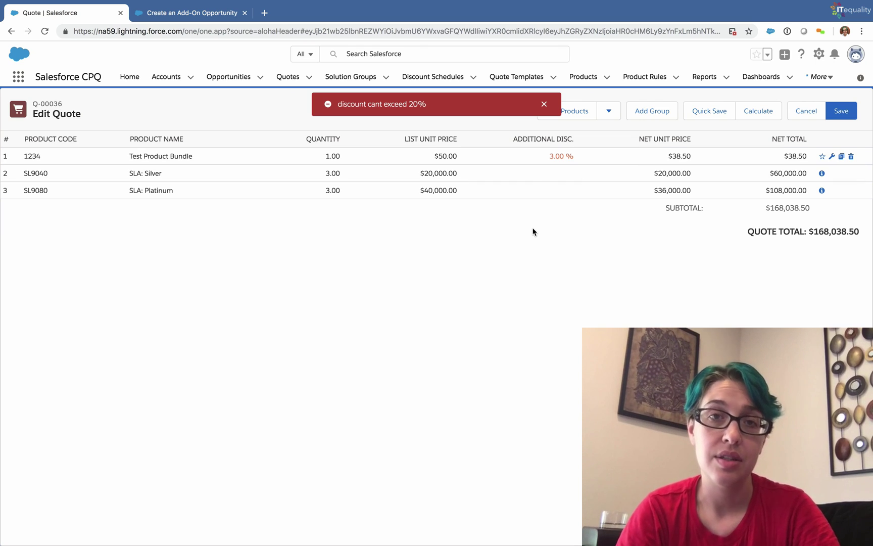
pyautogui.click(712, 115)
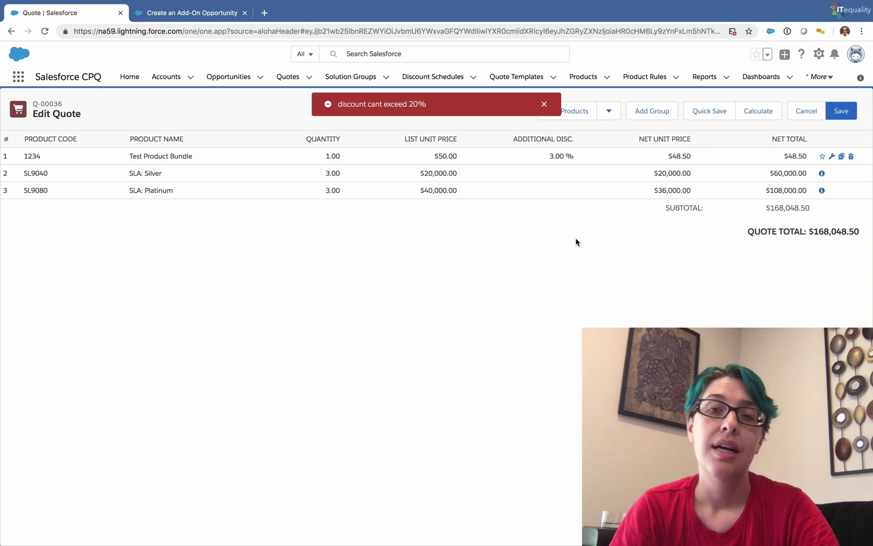
# Dismiss the discount error and save the edited quote lines, returning to the quote record
pyautogui.click(544, 104)
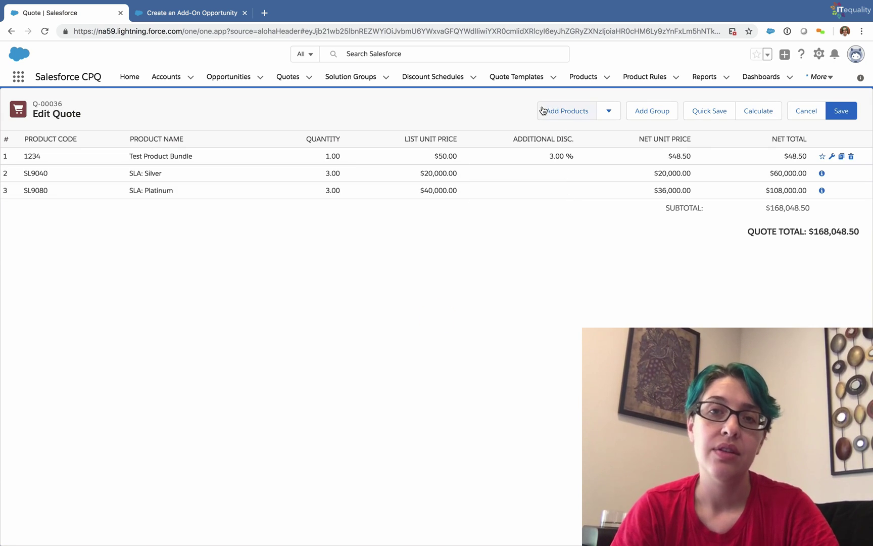
pyautogui.click(715, 116)
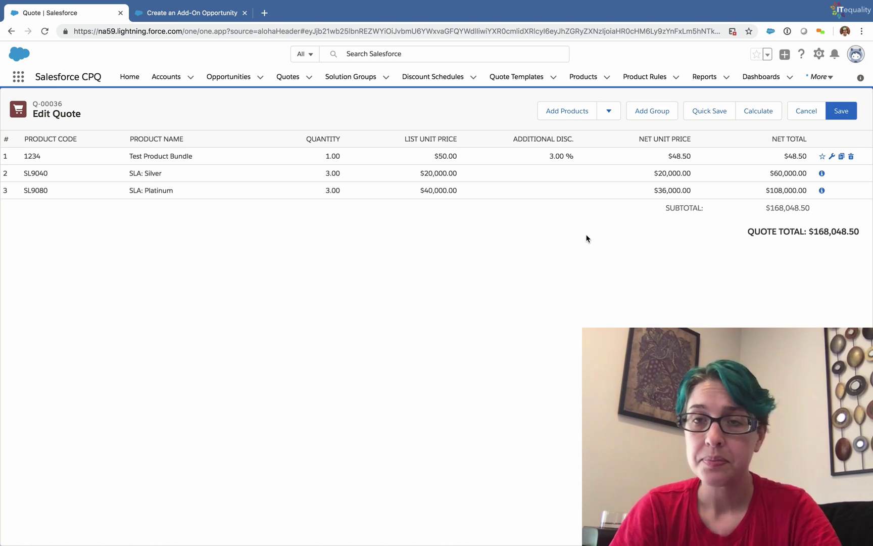
pyautogui.click(845, 115)
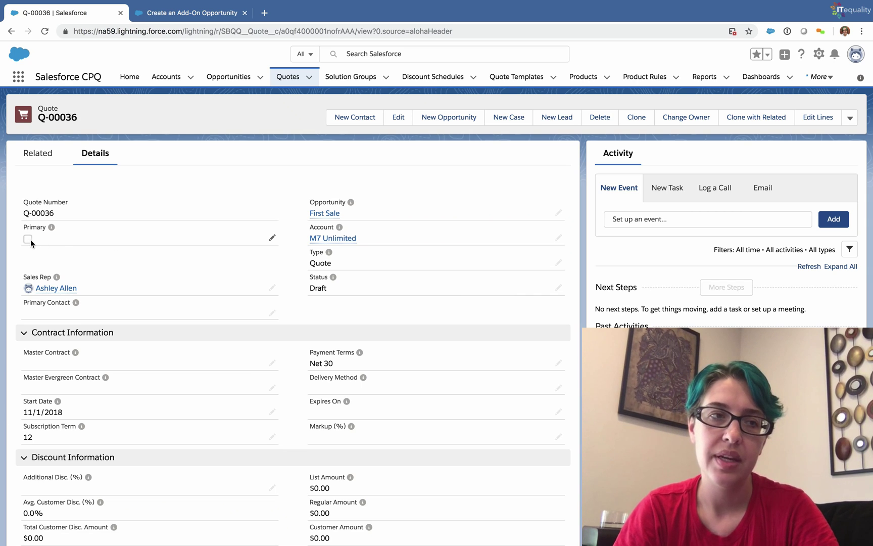
# Mark the quote as Primary for the First Sale opportunity and save the record
pyautogui.click(272, 239)
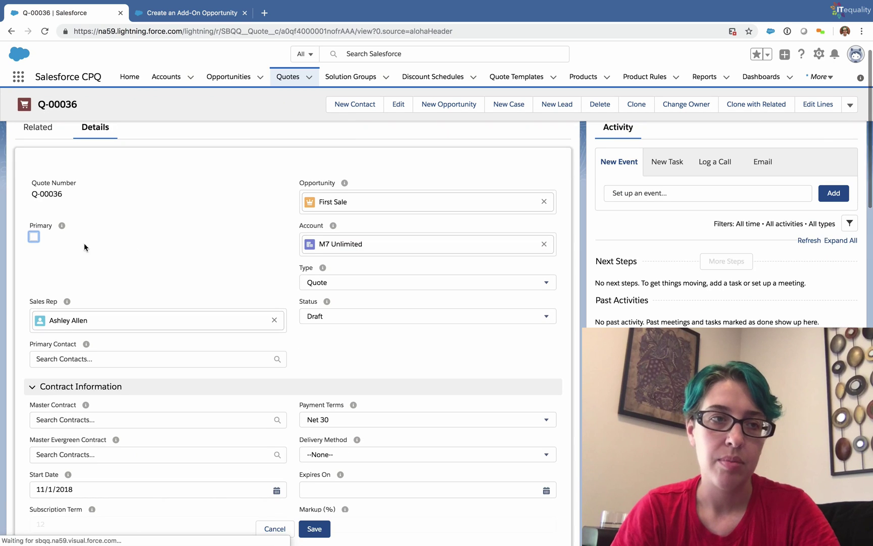
pyautogui.click(34, 237)
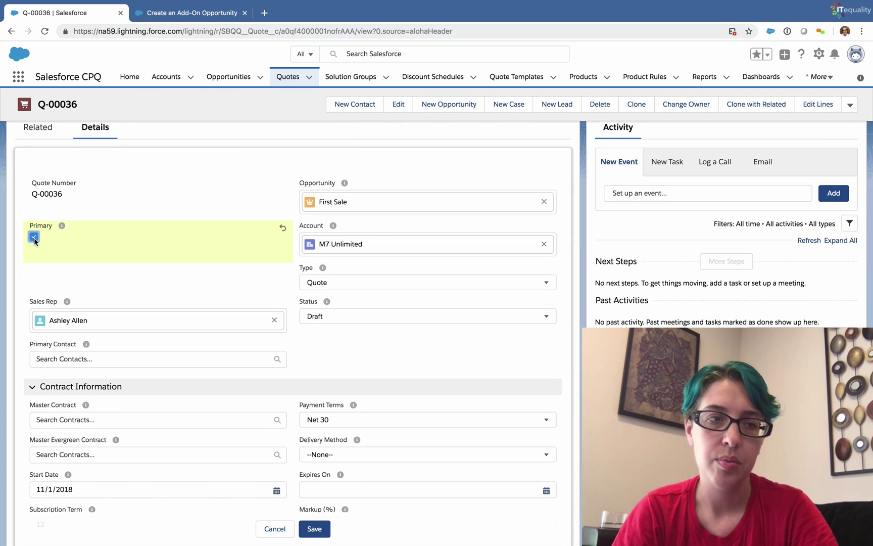
pyautogui.click(315, 530)
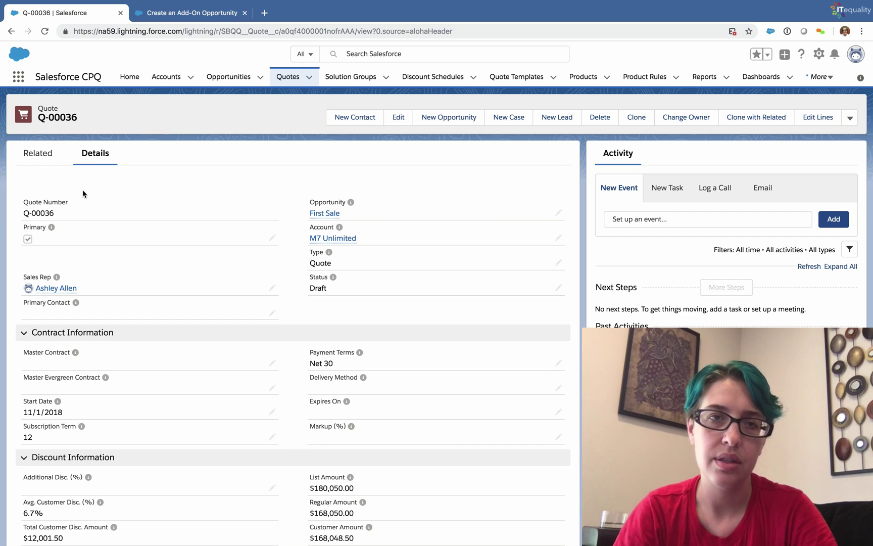
# Open the First Sale opportunity from the quote and set its stage to Closed Won
pyautogui.click(329, 214)
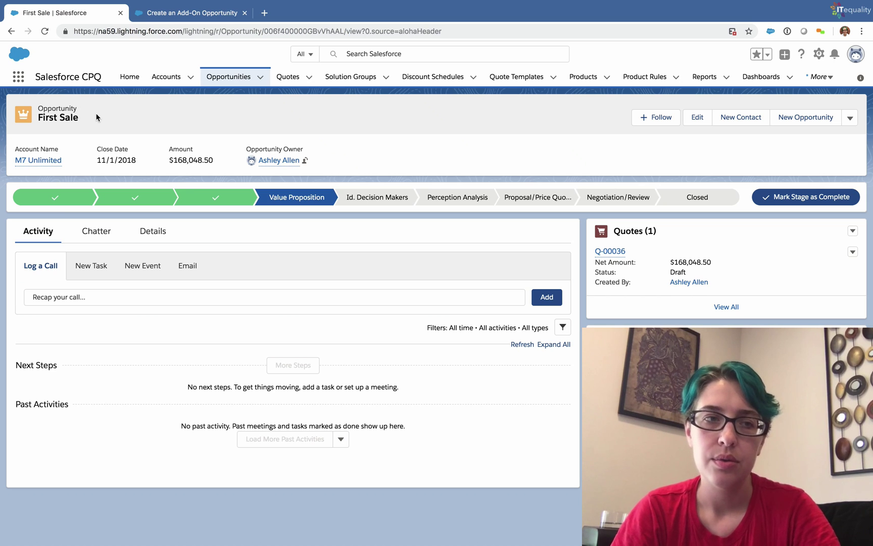
pyautogui.click(45, 31)
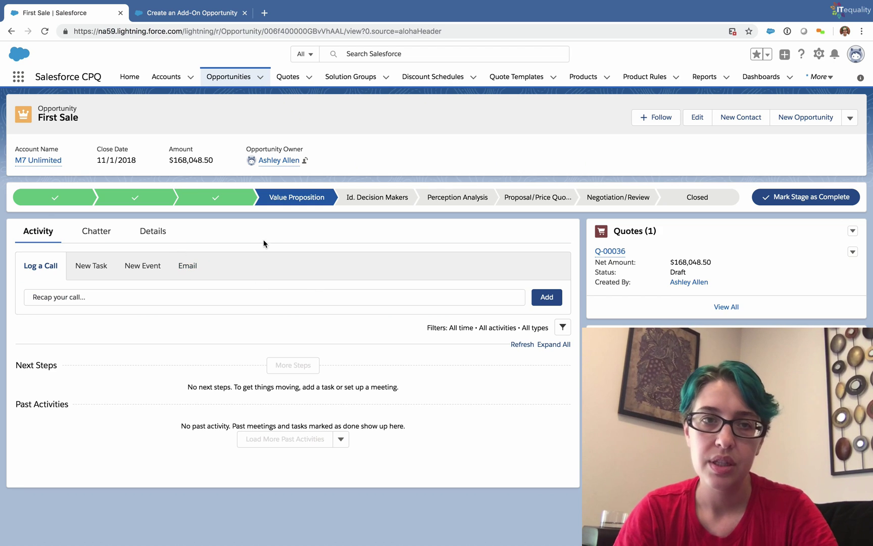
pyautogui.click(673, 203)
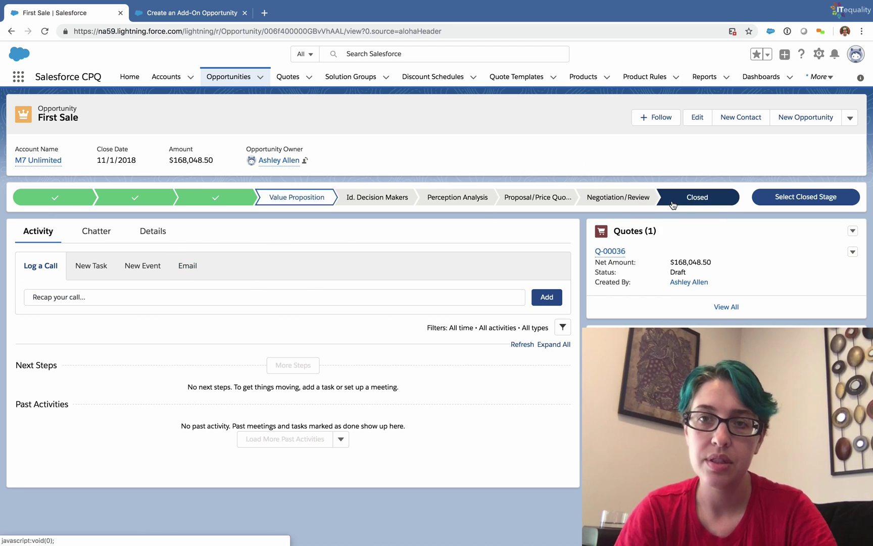
pyautogui.click(768, 200)
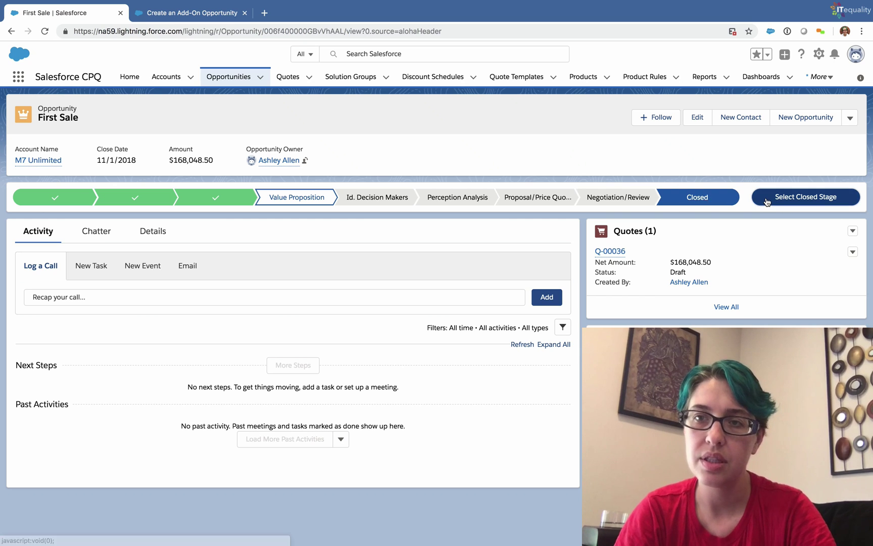
pyautogui.click(470, 304)
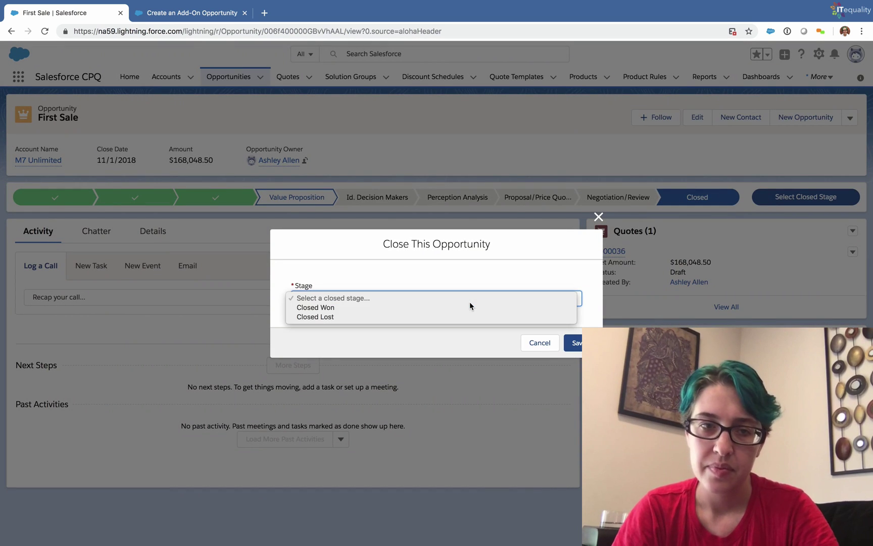
pyautogui.click(464, 307)
pyautogui.click(576, 343)
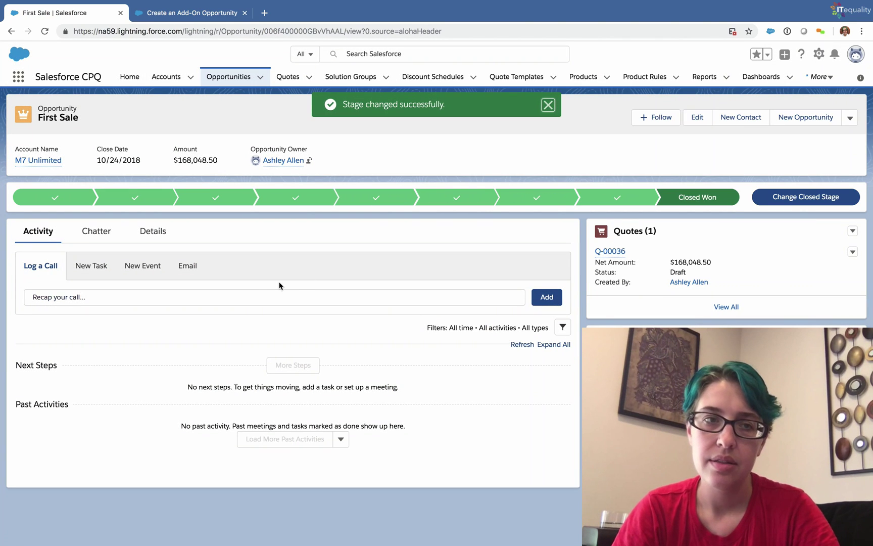
# Mark the First Sale opportunity as Contracted in its Salesforce CPQ information and save it
pyautogui.click(164, 234)
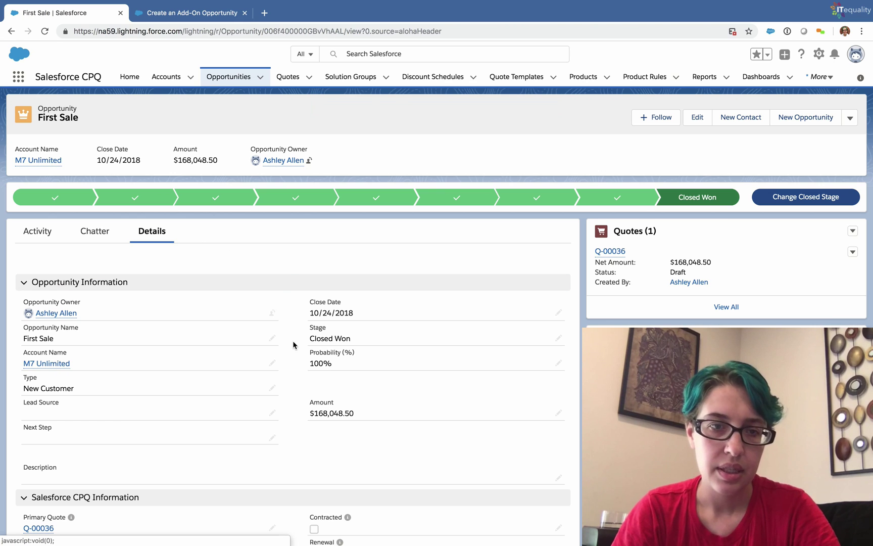
pyautogui.scroll(-2, 293, 345)
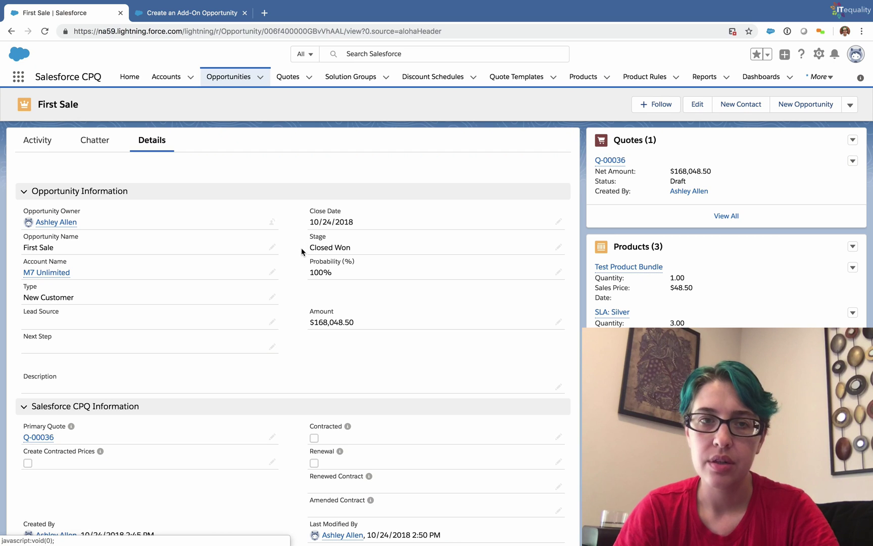
pyautogui.doubleClick(313, 440)
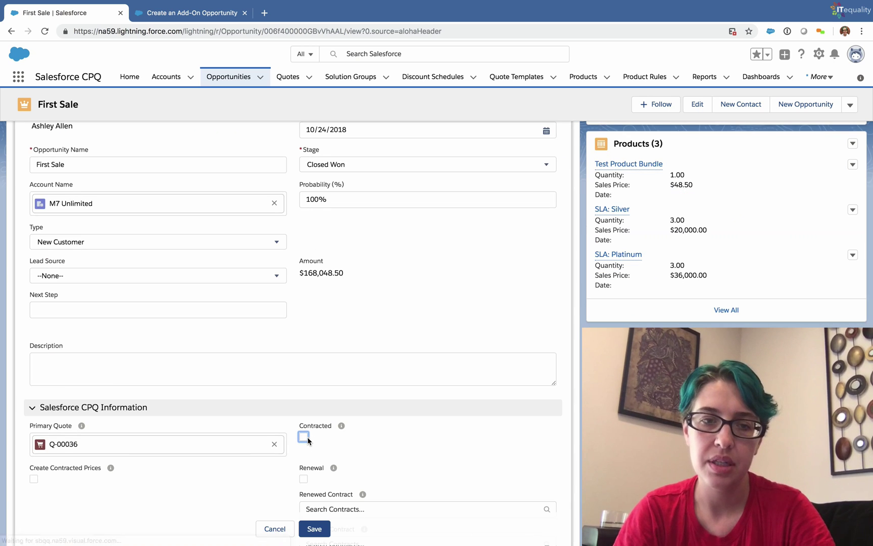
pyautogui.click(304, 437)
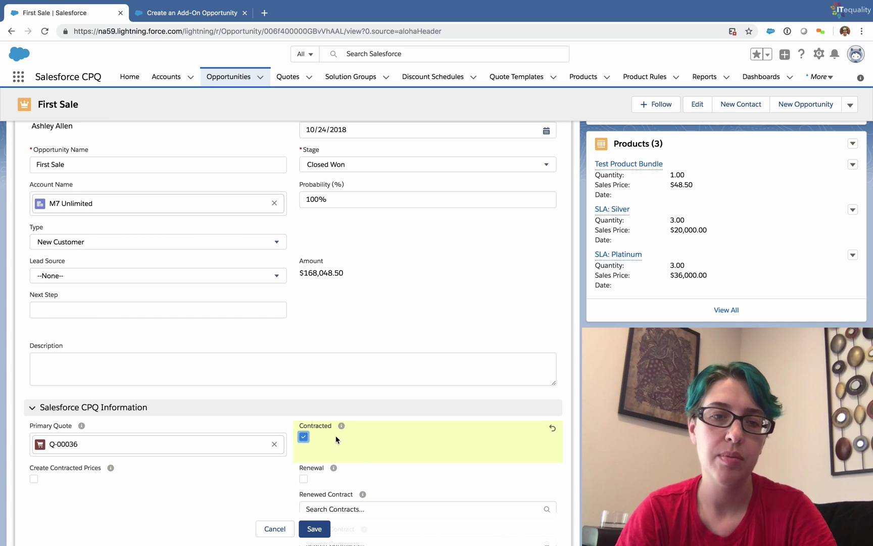
pyautogui.moveTo(342, 427)
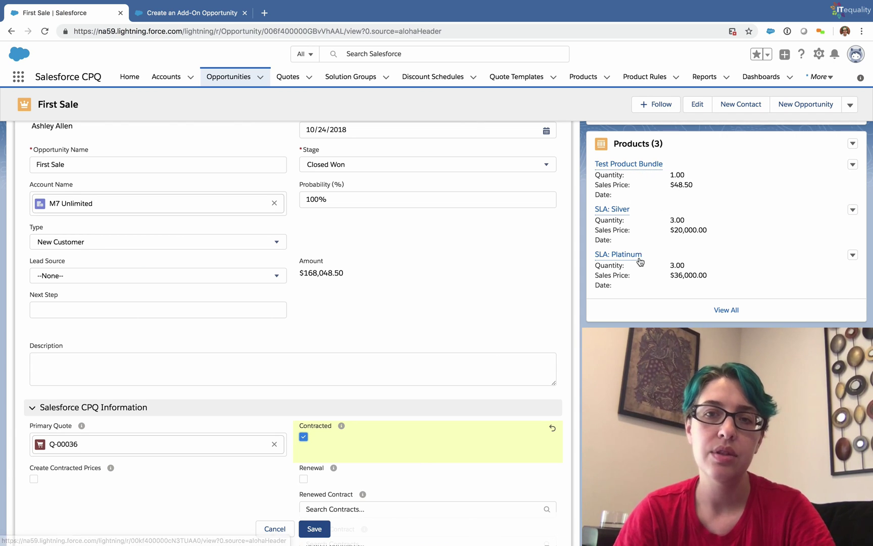
pyautogui.moveTo(640, 262)
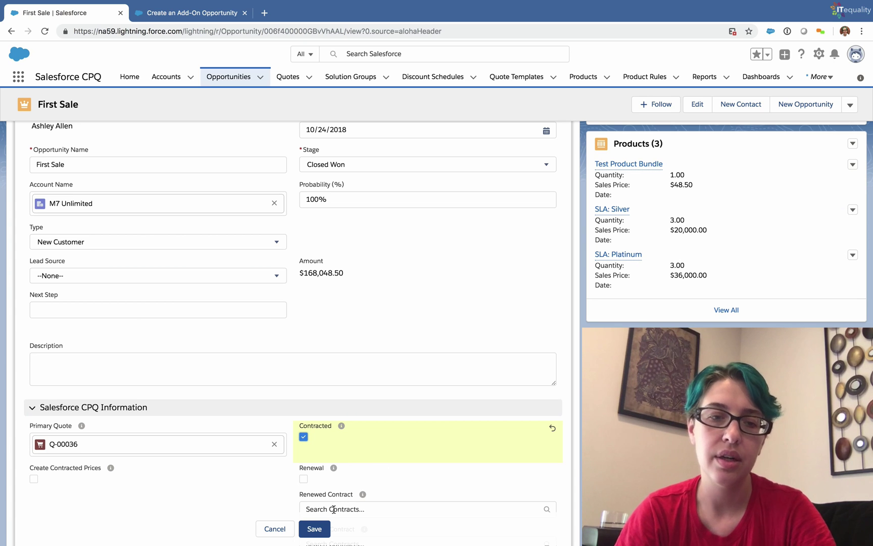
pyautogui.click(314, 529)
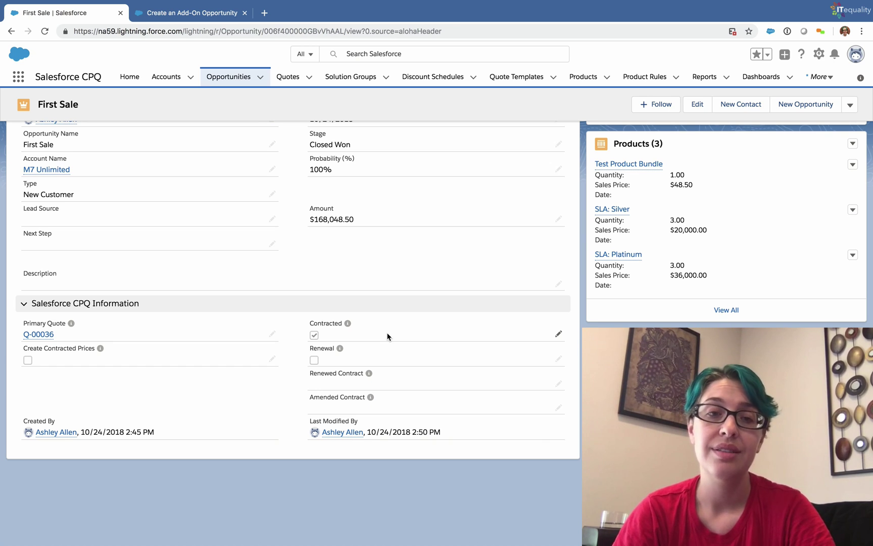
# Reload the First Sale opportunity and open its related contract to check the subscriptions
pyautogui.click(45, 31)
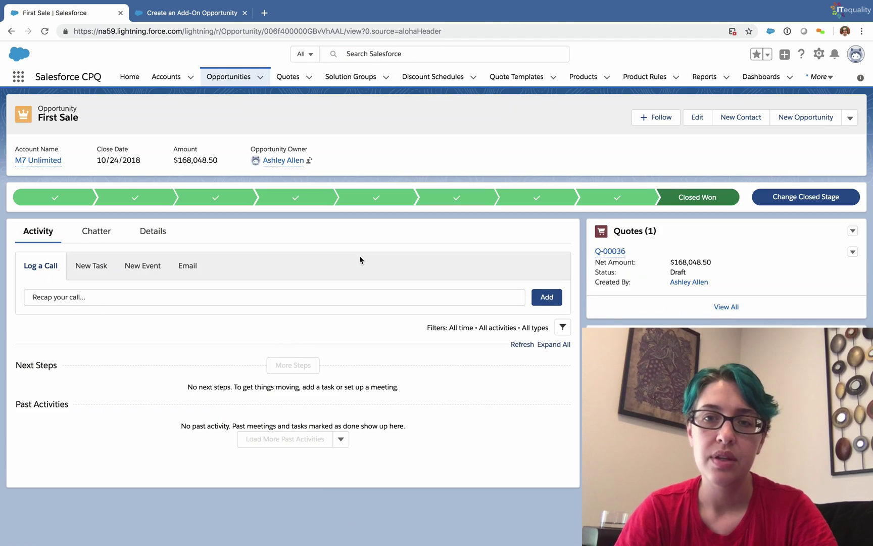
pyautogui.scroll(-3, 579, 348)
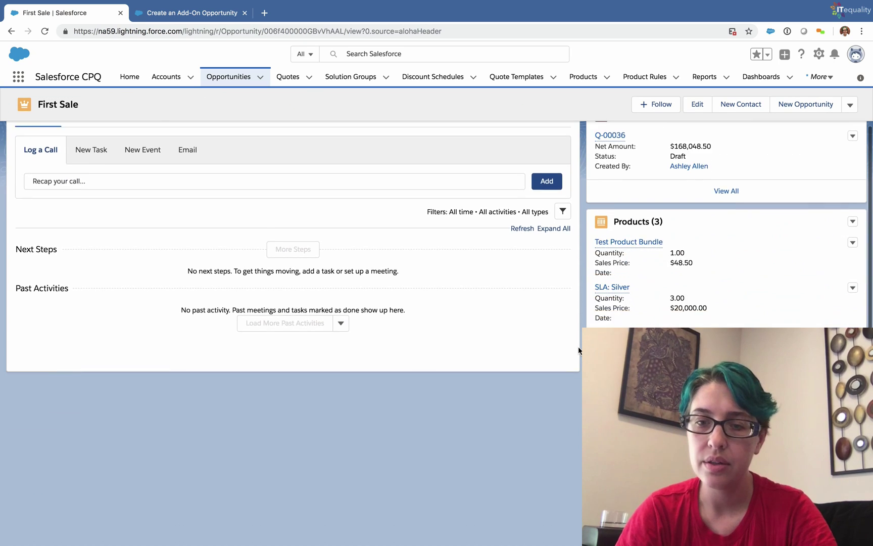
pyautogui.scroll(-1, 578, 345)
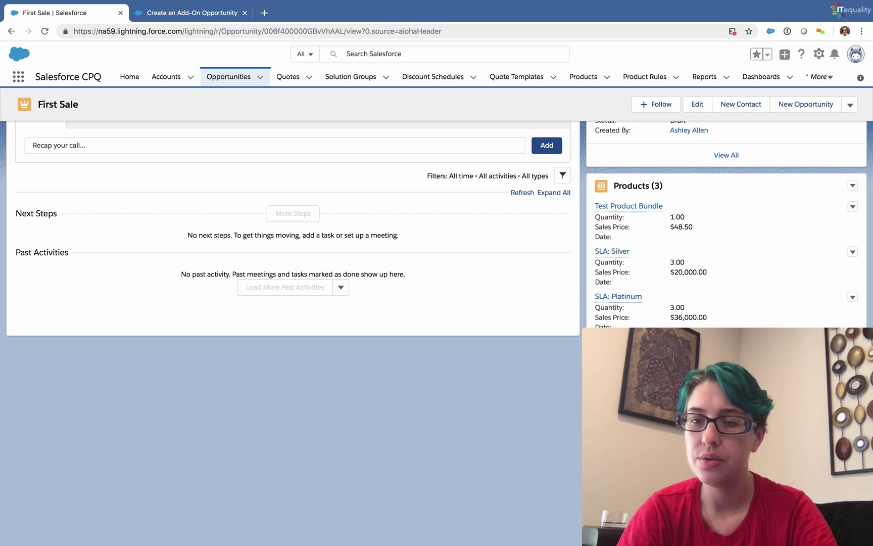
pyautogui.click(607, 386)
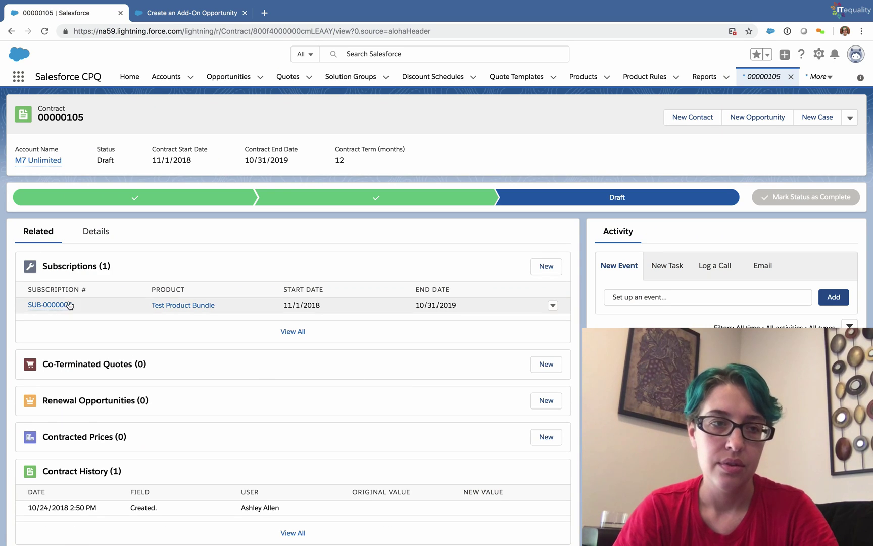
pyautogui.moveTo(67, 305)
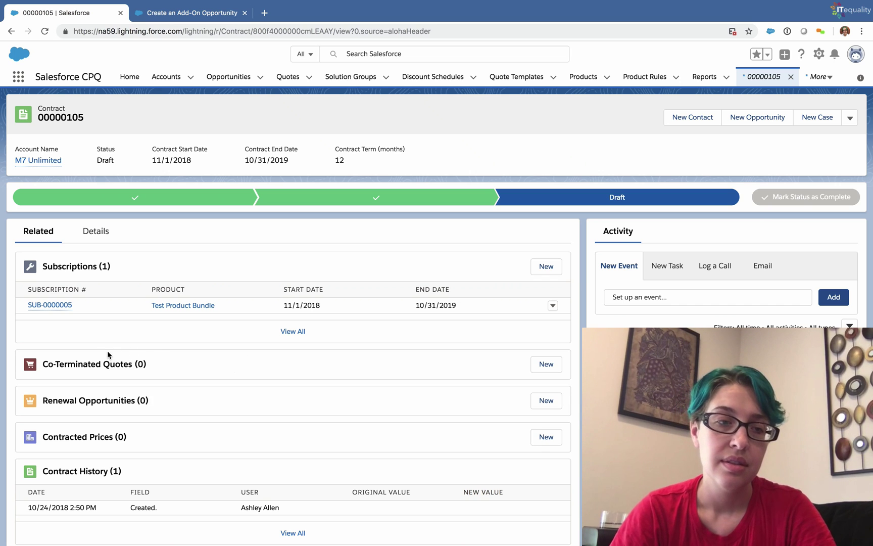
# Enable Renewal Quoted in the contract's Salesforce CPQ information and save the contract
pyautogui.click(98, 238)
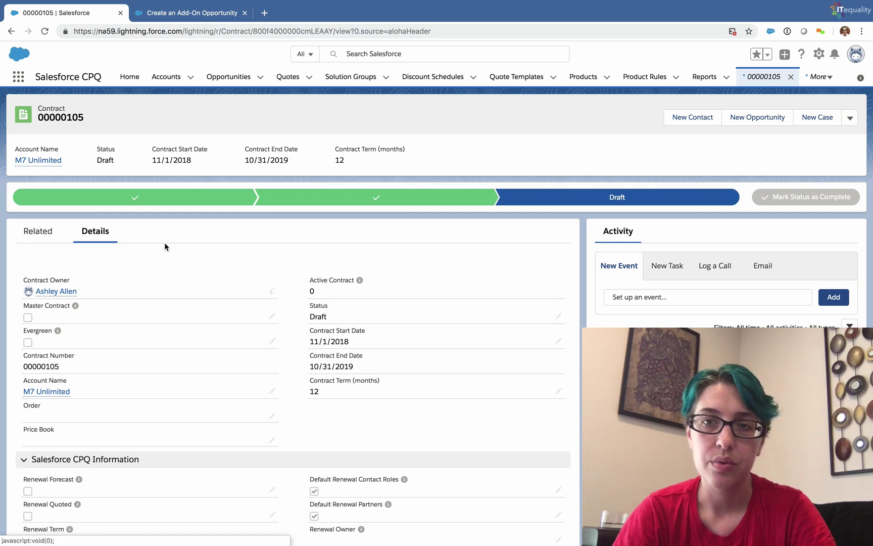
pyautogui.scroll(-3, 285, 298)
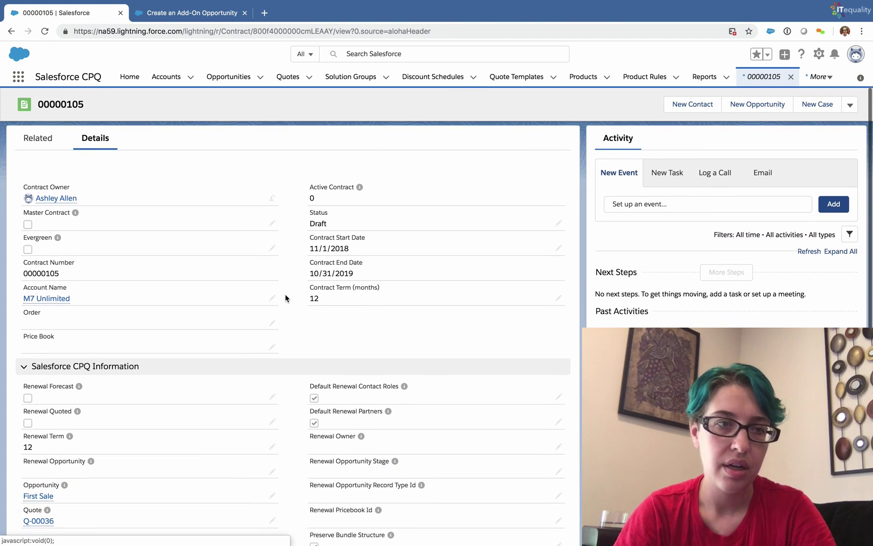
pyautogui.scroll(-2, 341, 322)
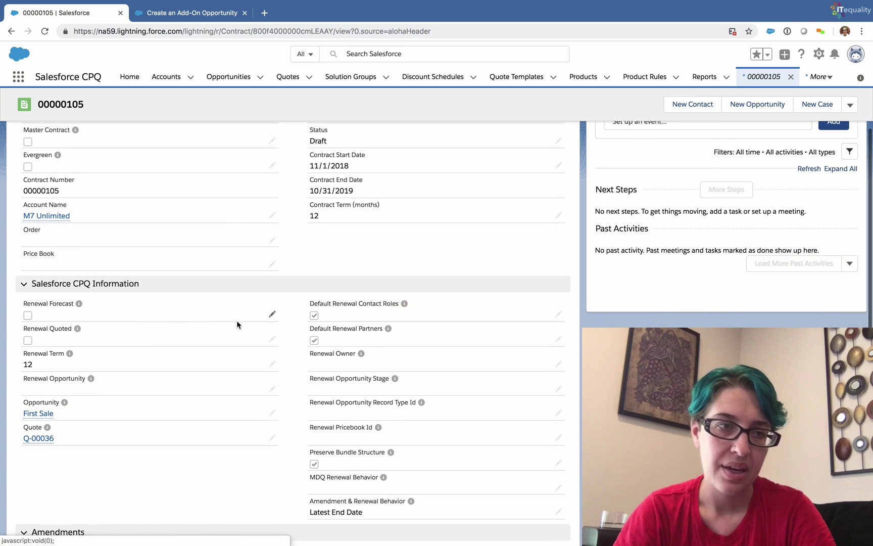
pyautogui.moveTo(77, 334)
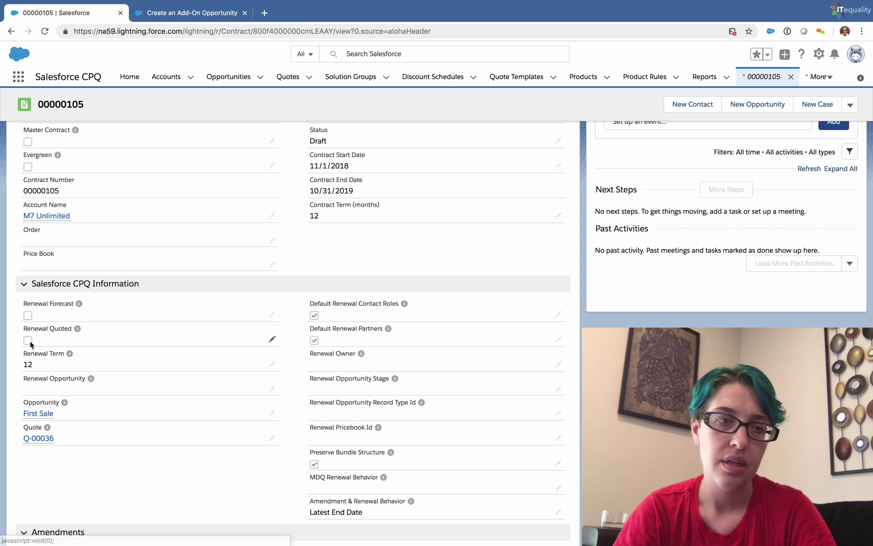
pyautogui.click(271, 342)
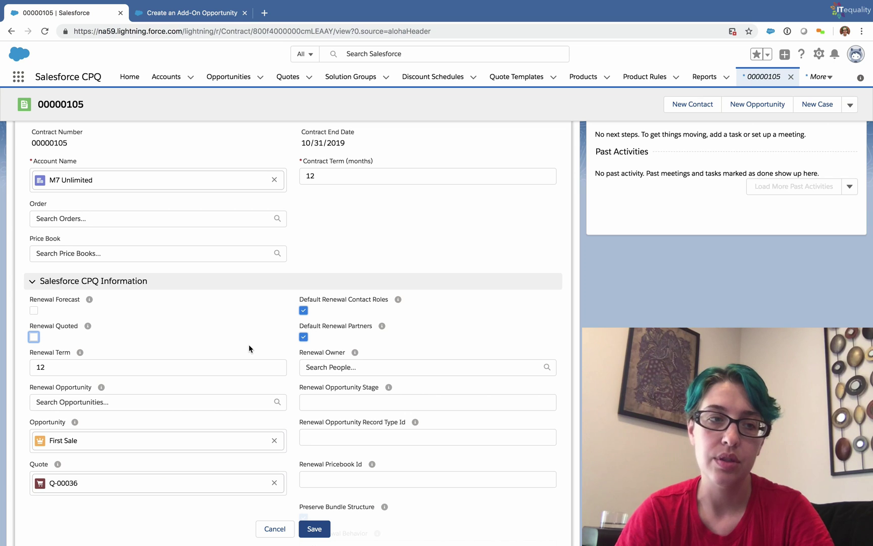
pyautogui.click(34, 337)
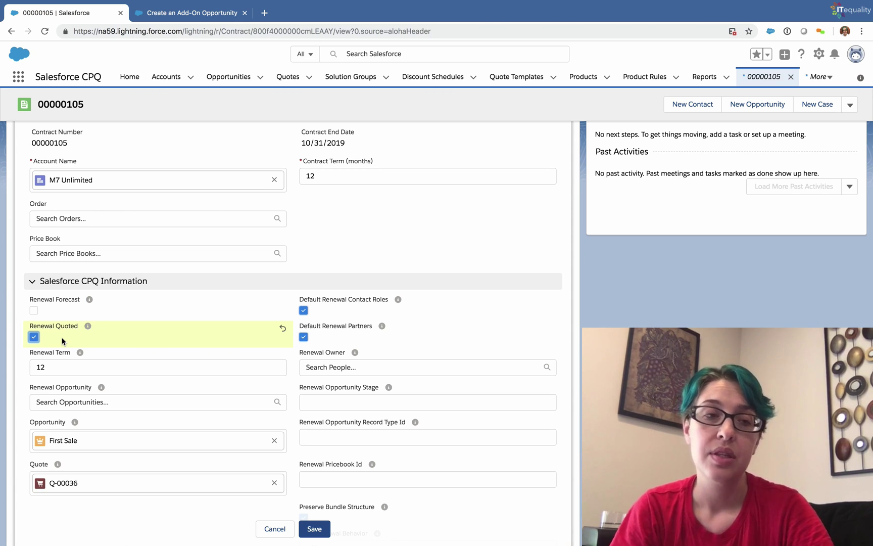
pyautogui.click(314, 529)
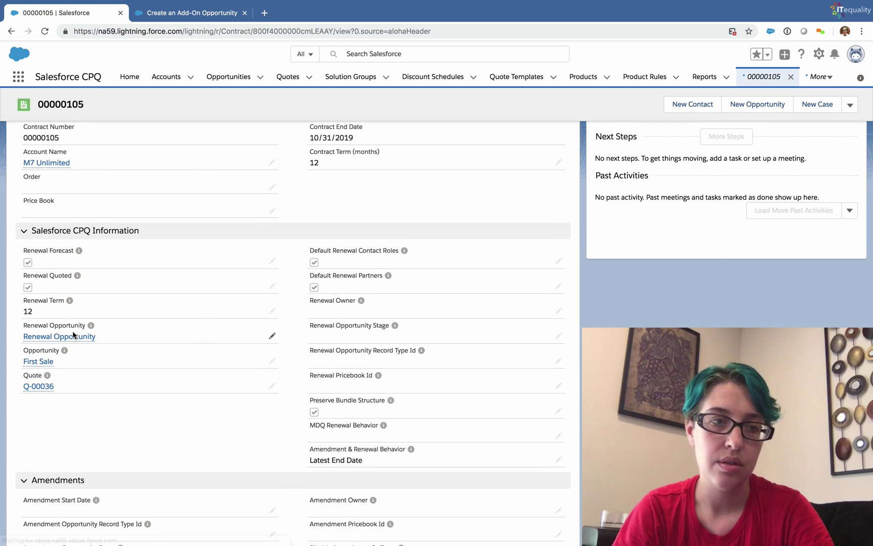
# Review the contract's renewal opportunity in its details and related records
pyautogui.moveTo(78, 336)
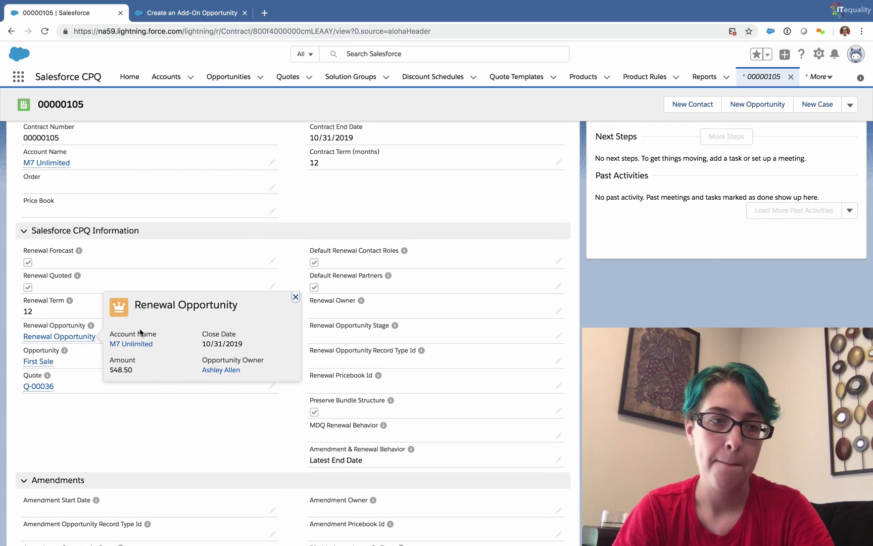
pyautogui.scroll(5, 155, 249)
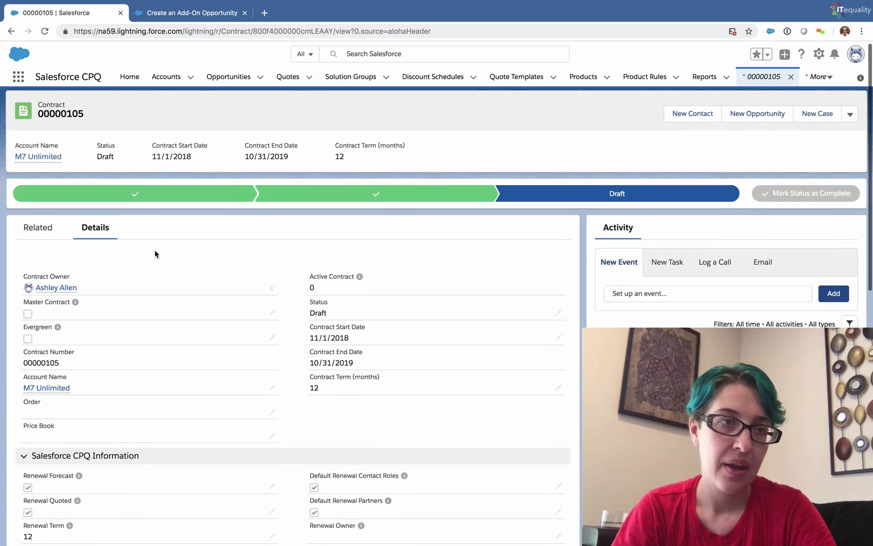
pyautogui.click(38, 226)
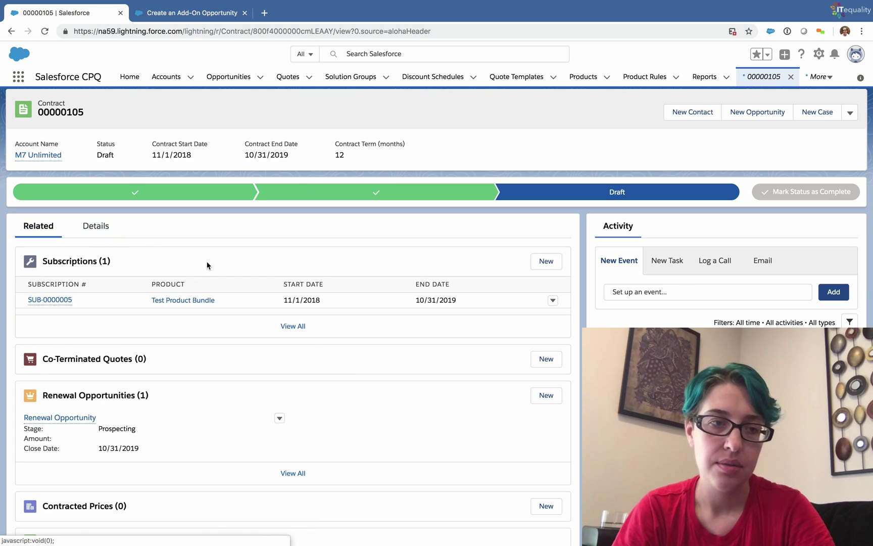
pyautogui.scroll(-1, 208, 264)
pyautogui.scroll(-1, 207, 263)
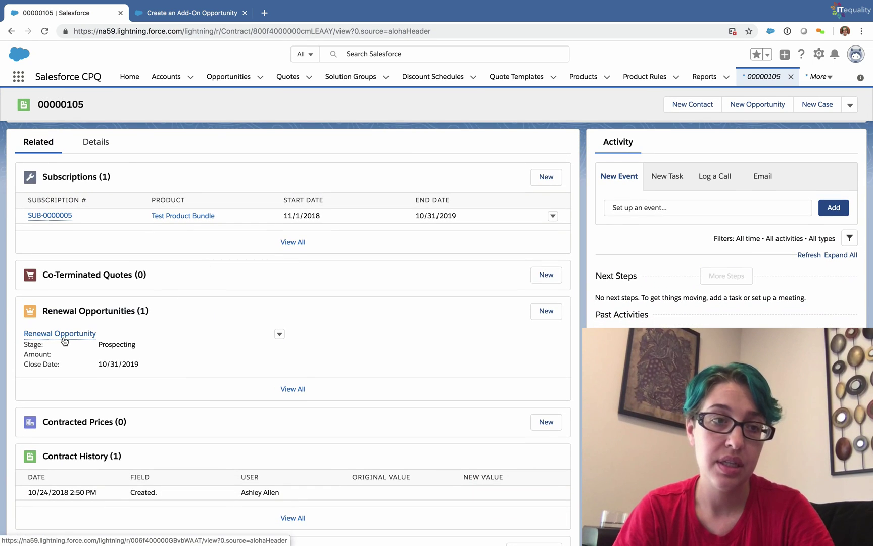
# Open the contract's renewal opportunity and examine its renewal quote's details and quote lines
pyautogui.moveTo(70, 342)
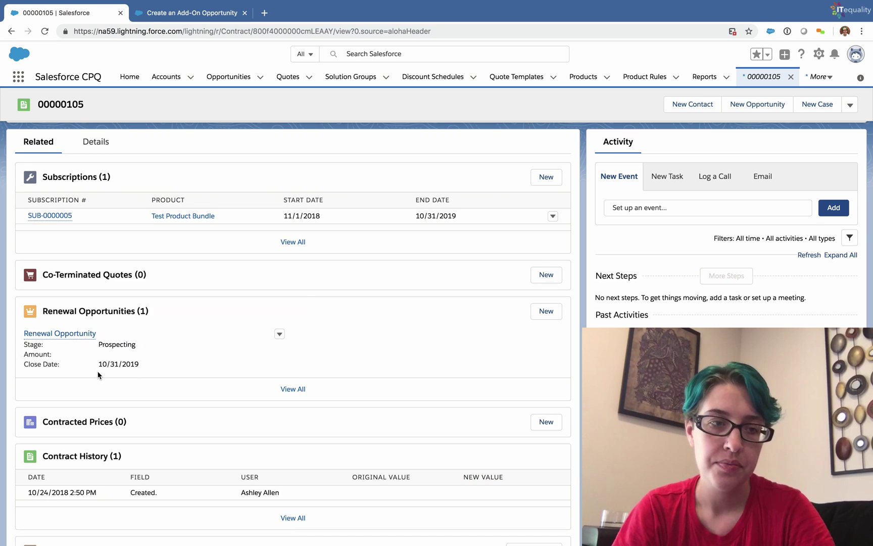
pyautogui.scroll(-1, 98, 375)
pyautogui.click(65, 291)
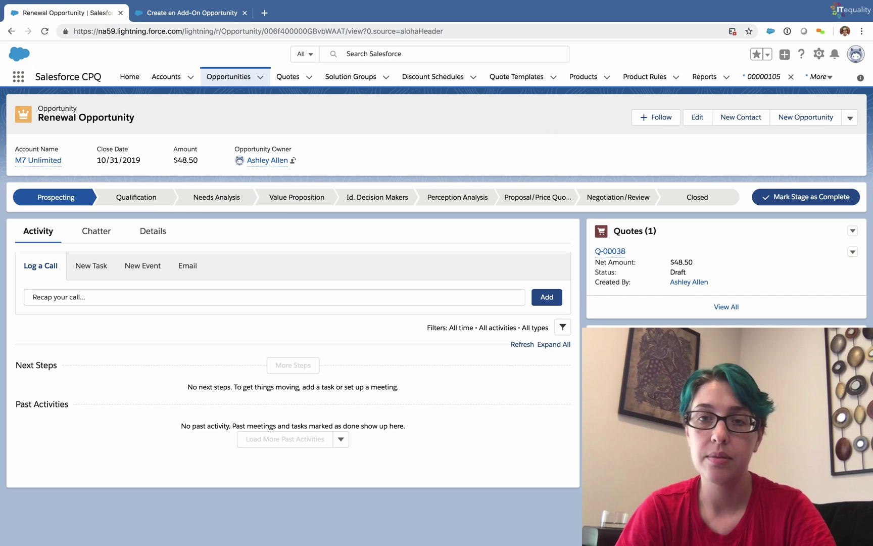
pyautogui.click(612, 252)
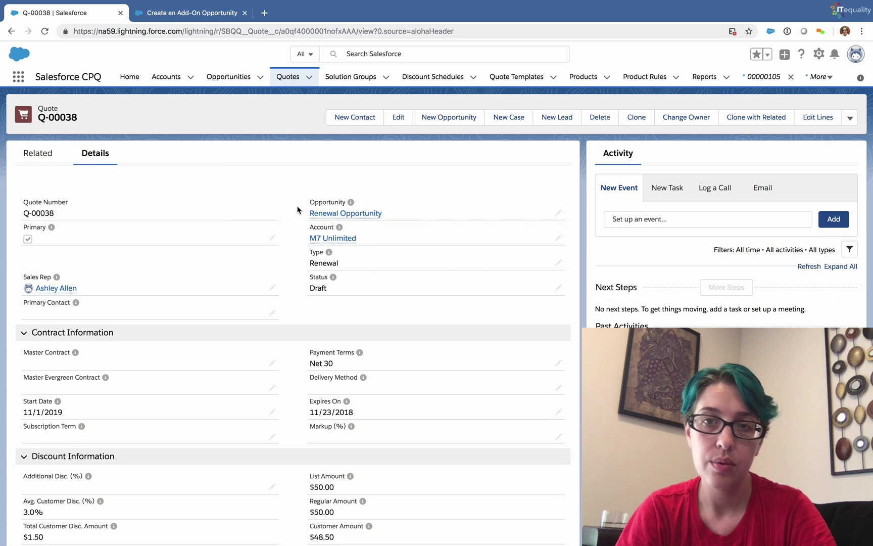
pyautogui.click(44, 151)
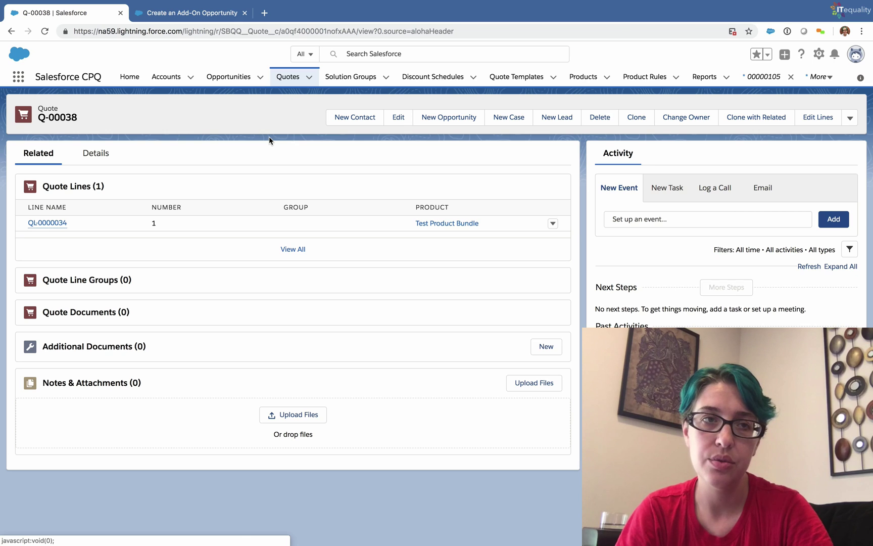
# Open the contract from the M7 Unlimited account and amend it with its Test Product Bundle subscription
pyautogui.click(166, 77)
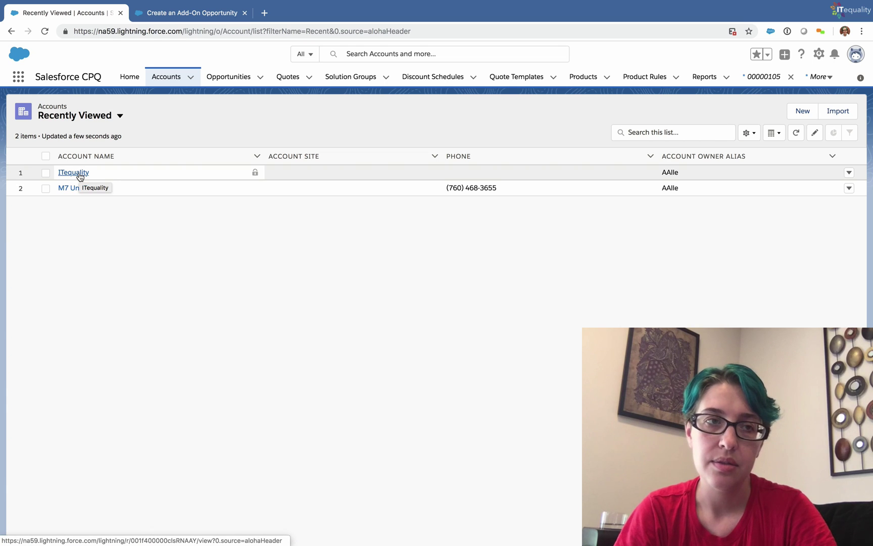
pyautogui.click(77, 189)
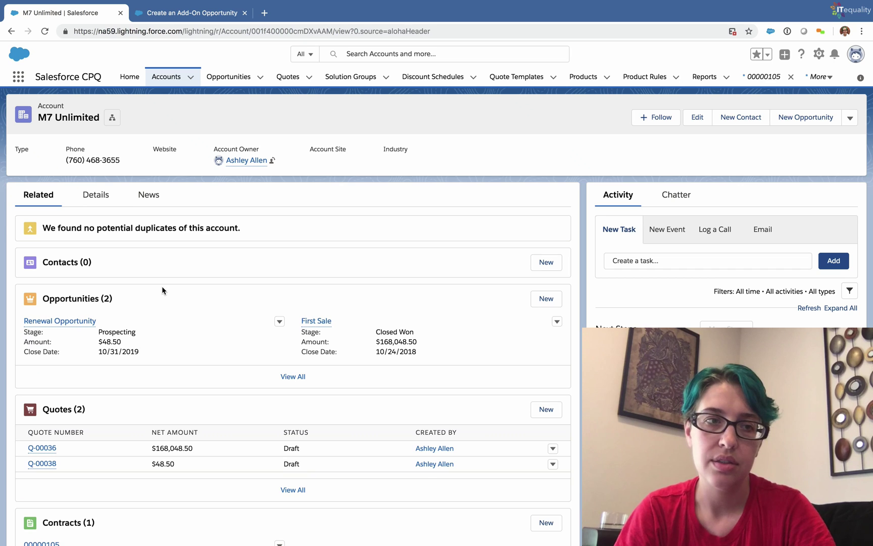
pyautogui.scroll(-3, 148, 336)
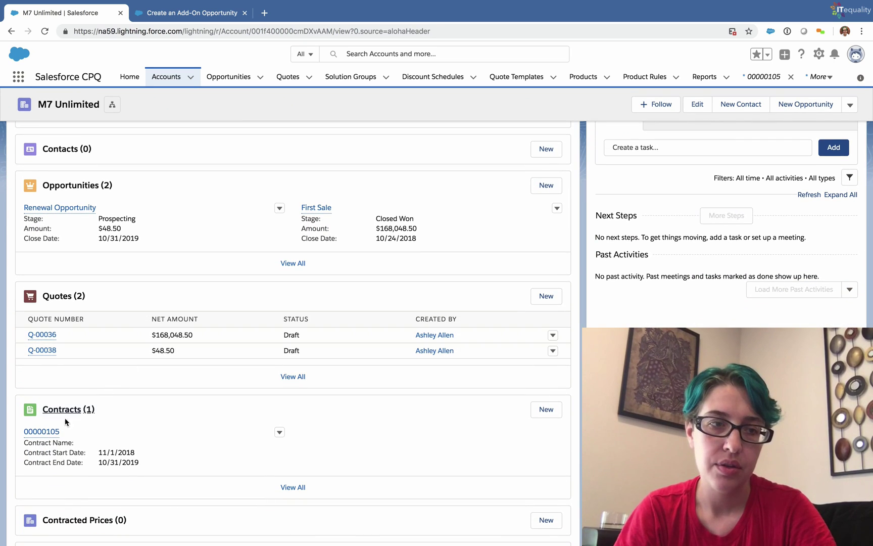
pyautogui.moveTo(55, 433)
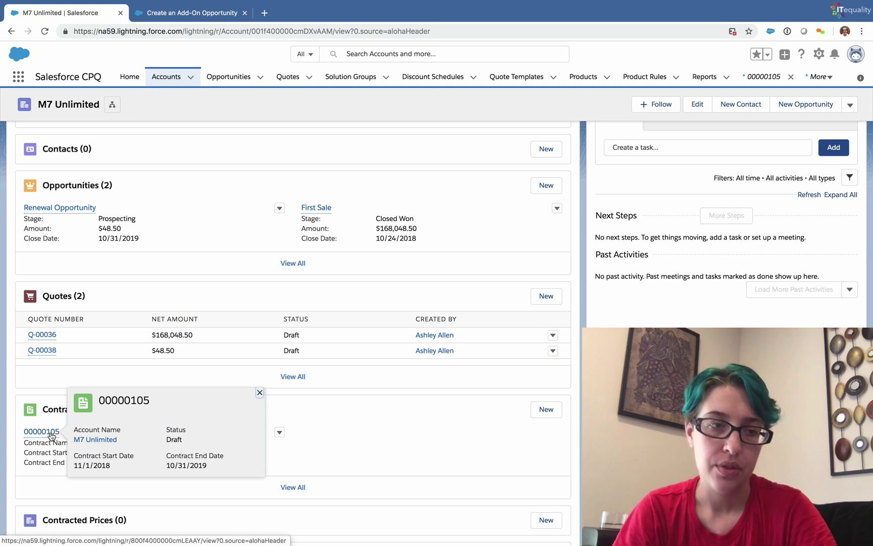
pyautogui.click(53, 433)
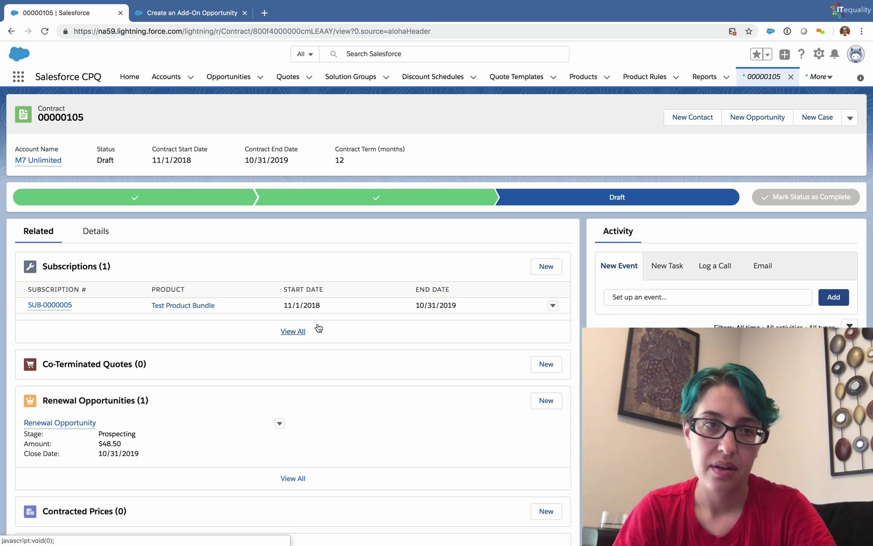
pyautogui.click(851, 122)
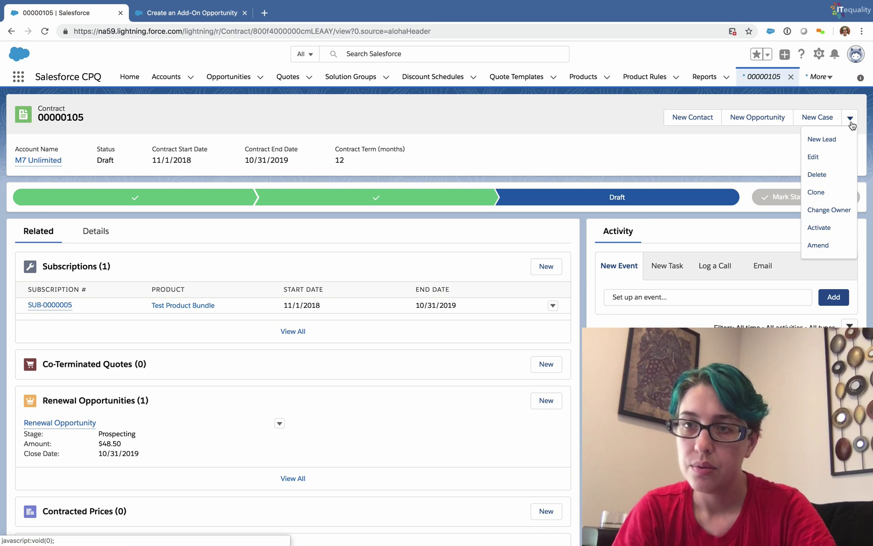
pyautogui.click(826, 249)
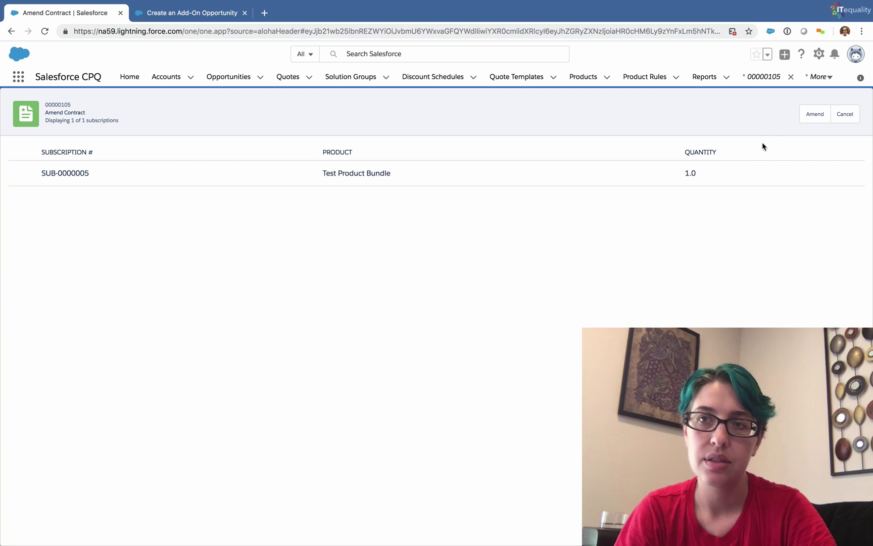
pyautogui.click(809, 120)
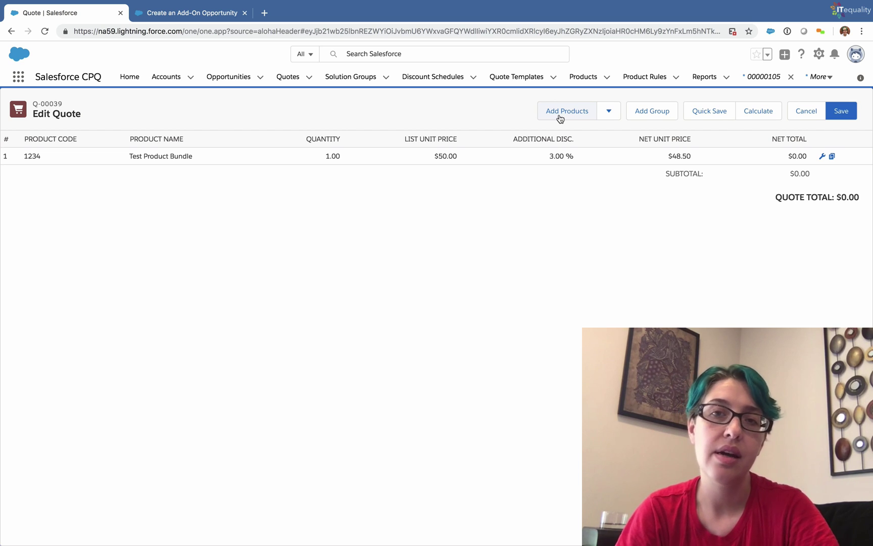
# Set the Test Product Bundle quantity to 3 on the amendment quote
pyautogui.click(324, 159)
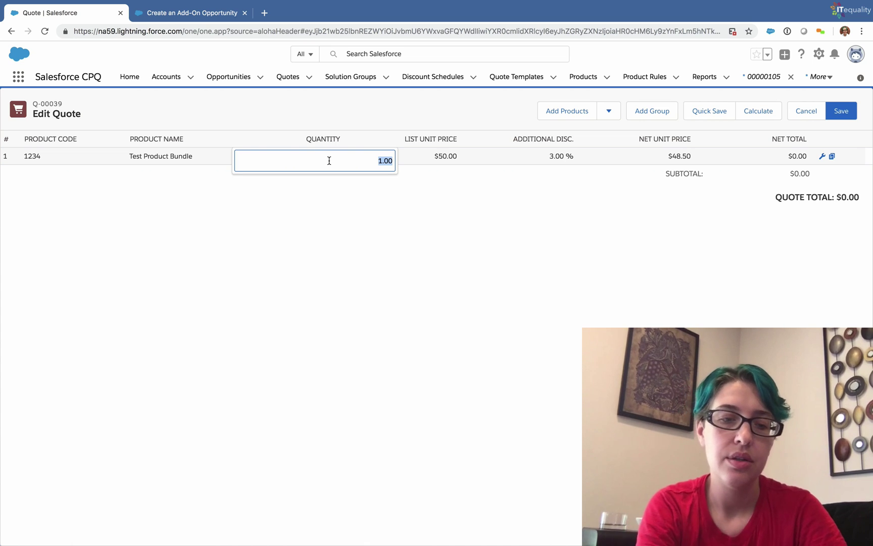
pyautogui.write('3')
pyautogui.click(439, 214)
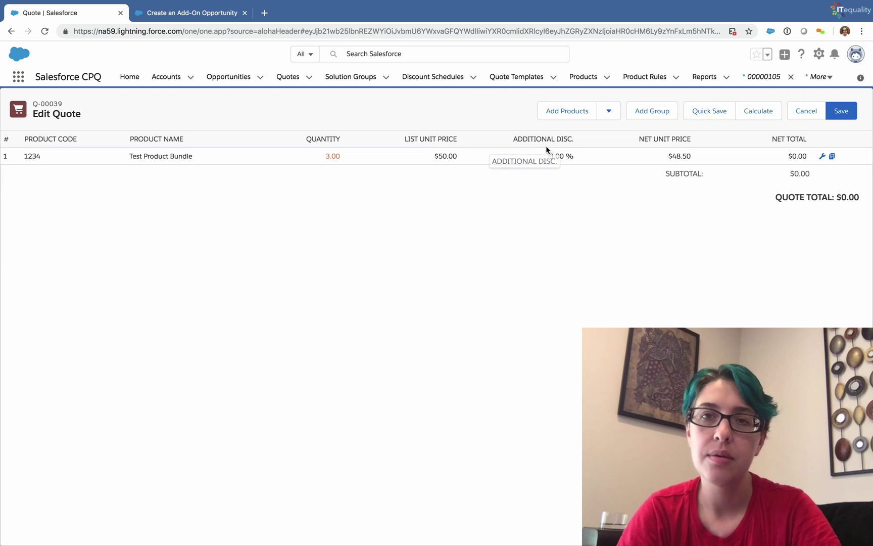
# Add GenWatt Diesel 10kW to the amendment quote and save the quote
pyautogui.click(567, 113)
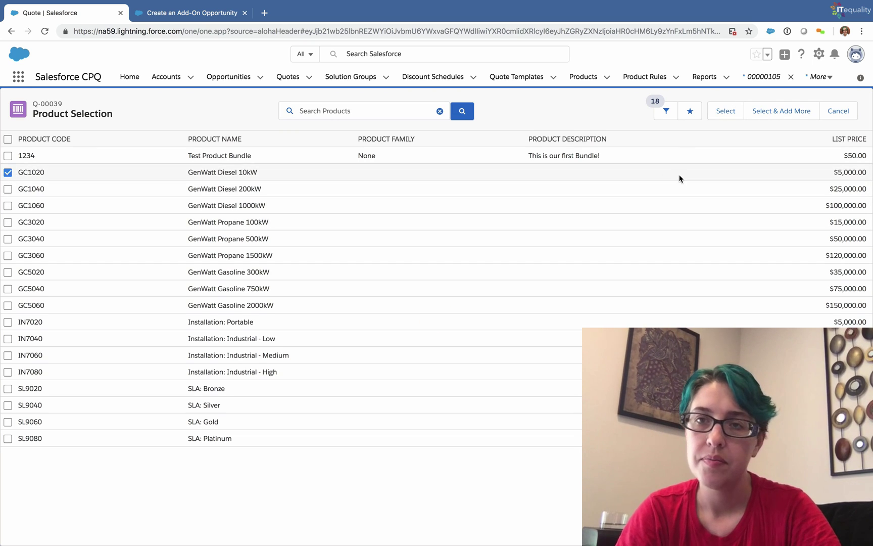
pyautogui.click(725, 112)
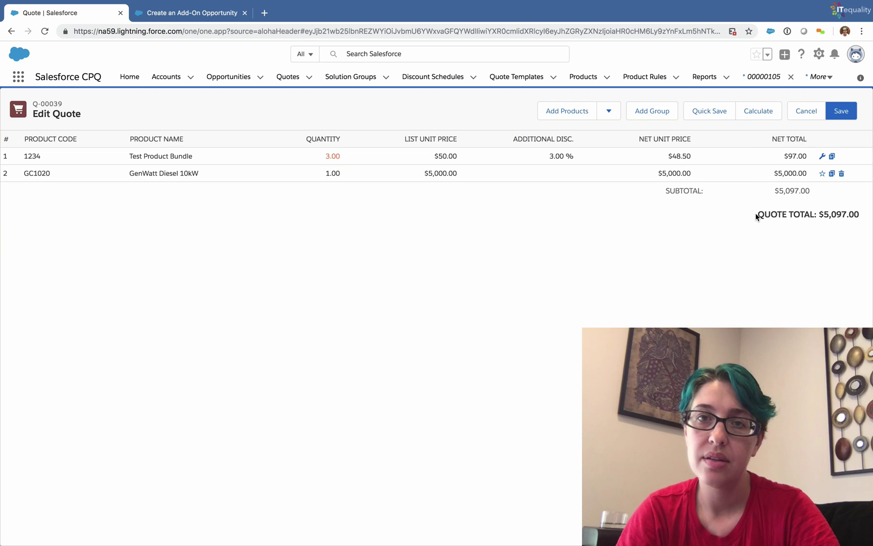
pyautogui.click(850, 112)
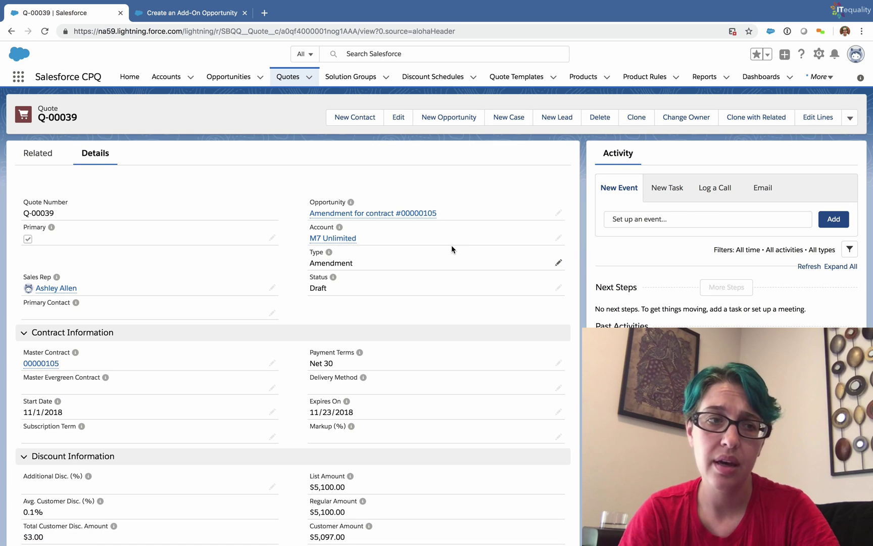
# Review the amendment quote's details, including its opportunity and type, and check the master contract's related records
pyautogui.moveTo(377, 218)
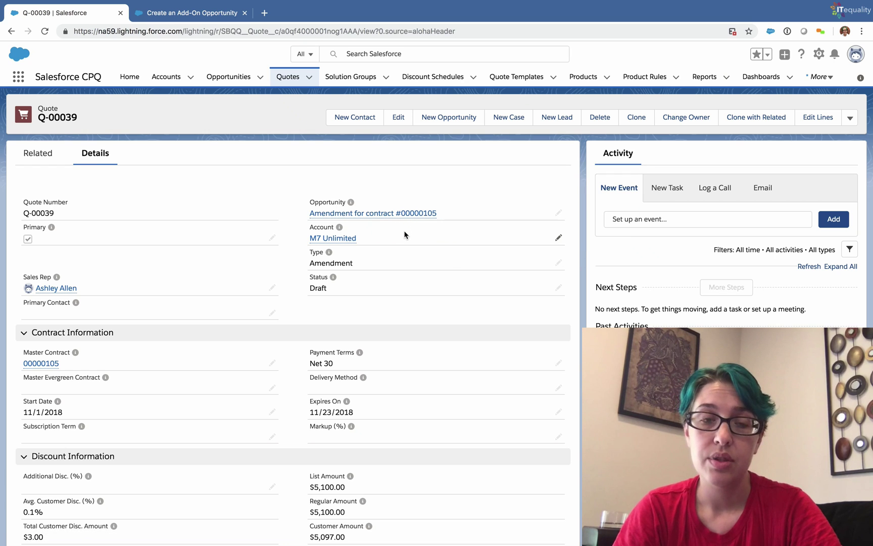
pyautogui.scroll(-3, 405, 235)
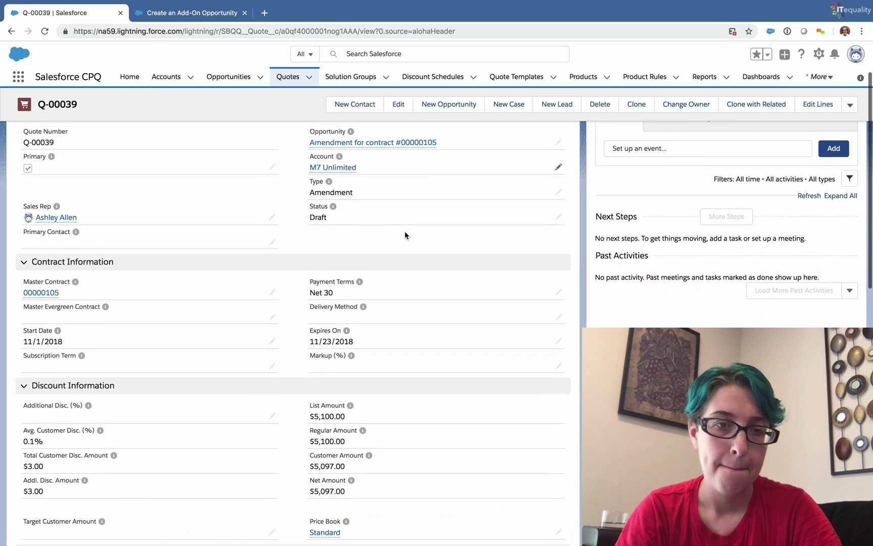
pyautogui.scroll(2, 405, 235)
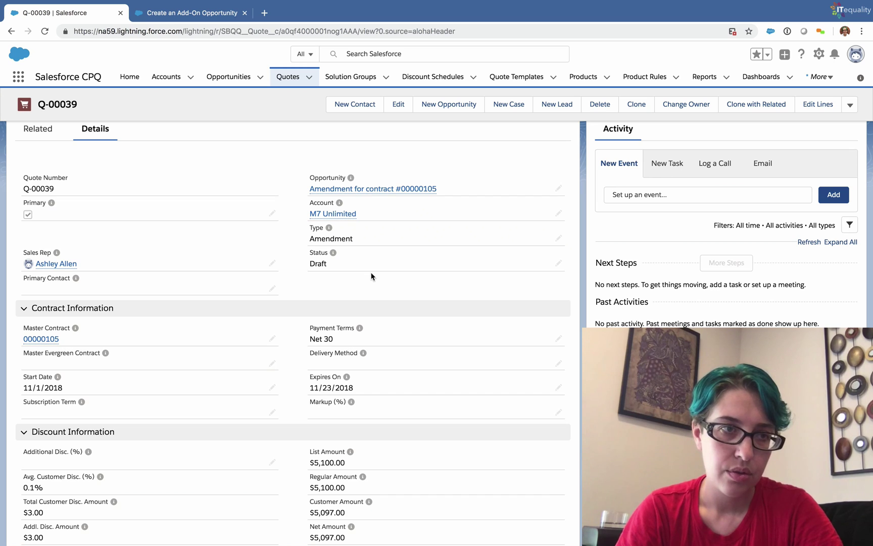
pyautogui.scroll(-1, 372, 276)
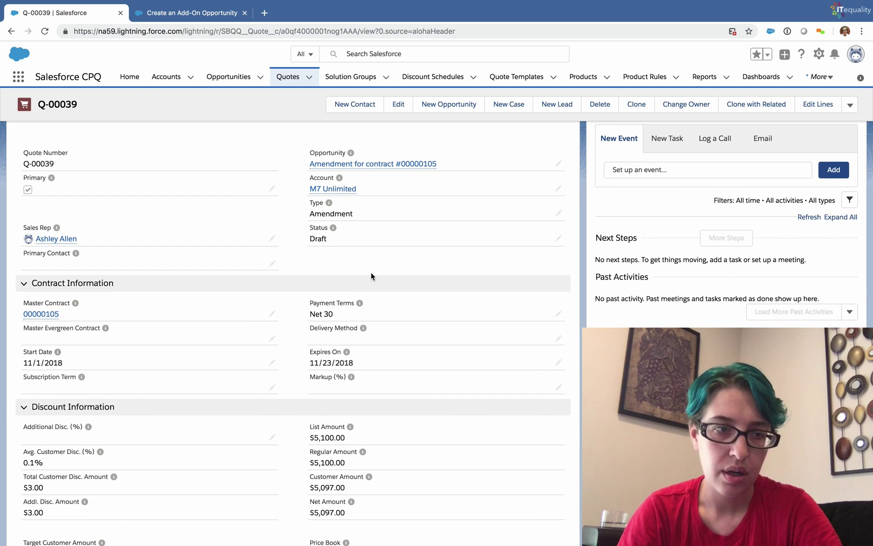
pyautogui.click(41, 314)
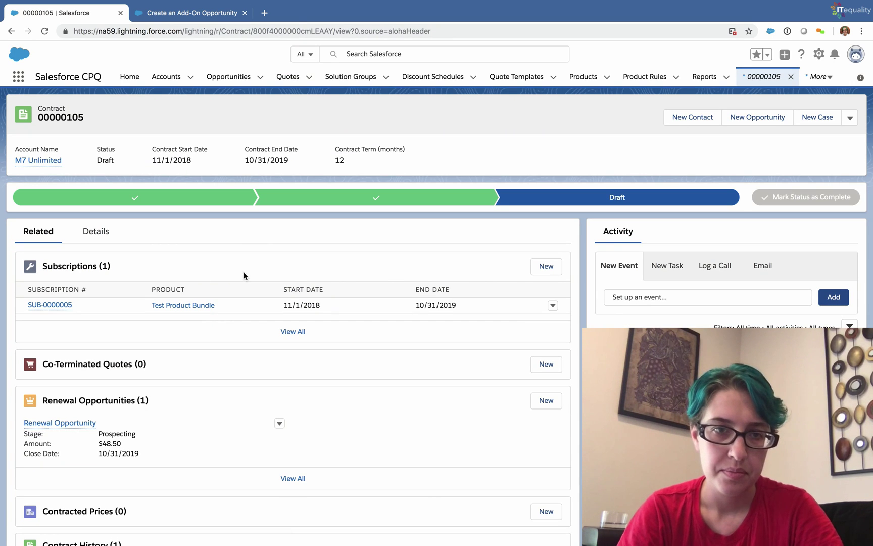
pyautogui.scroll(-5, 262, 285)
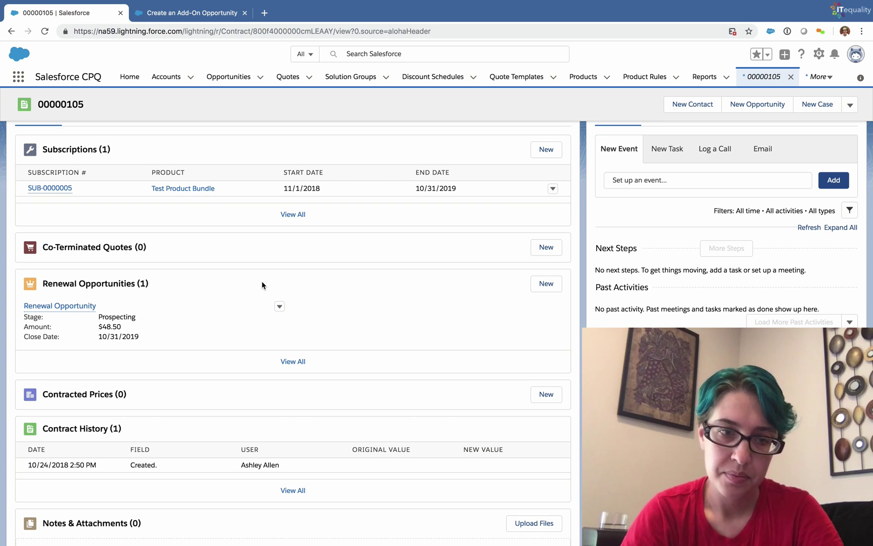
pyautogui.scroll(2, 167, 394)
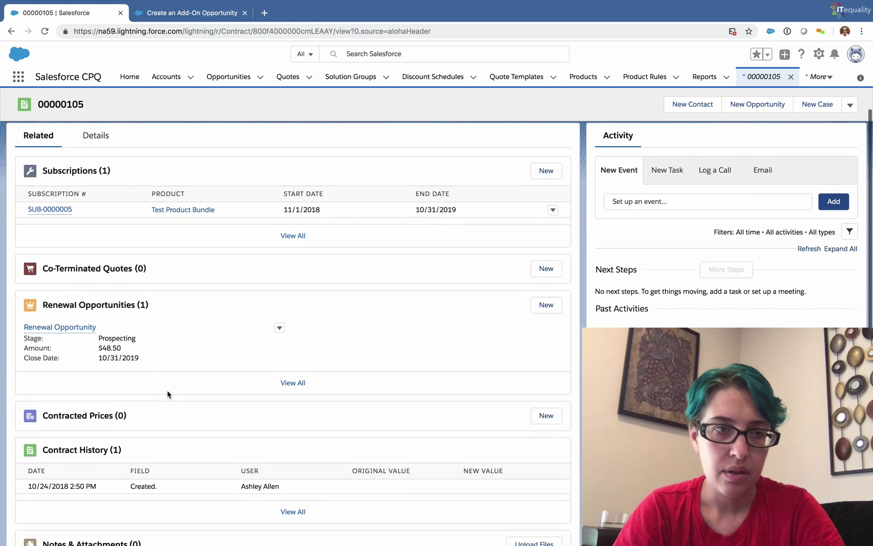
pyautogui.scroll(1, 168, 393)
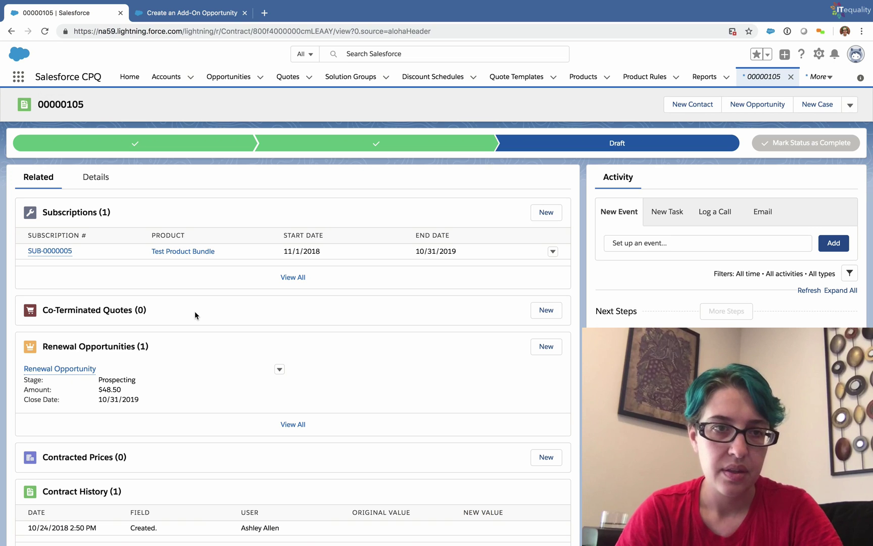
# Return to the amendment quote, open its opportunity and close that opportunity as Closed Won
pyautogui.click(12, 31)
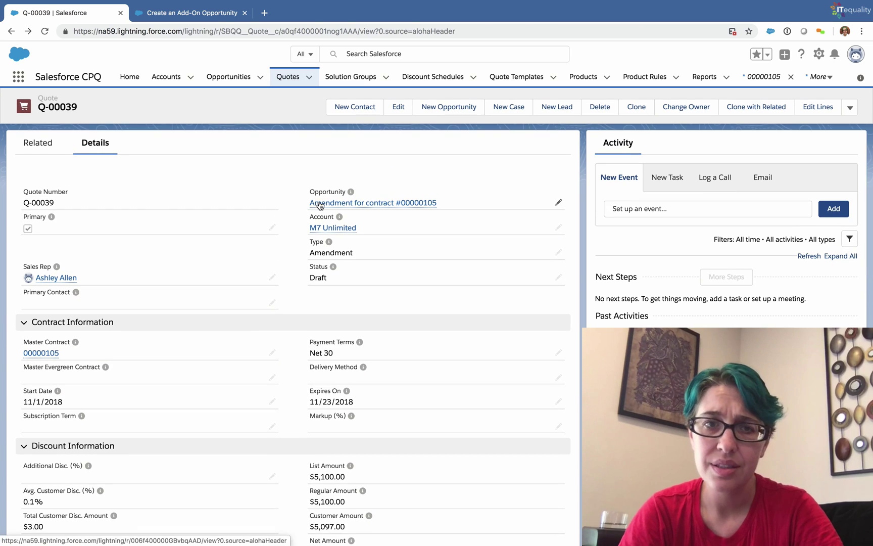
pyautogui.click(319, 205)
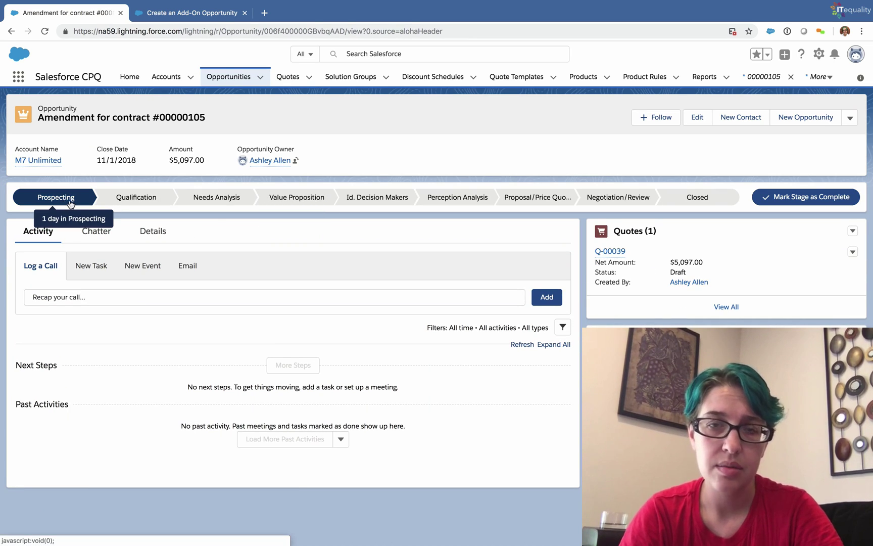
pyautogui.click(715, 201)
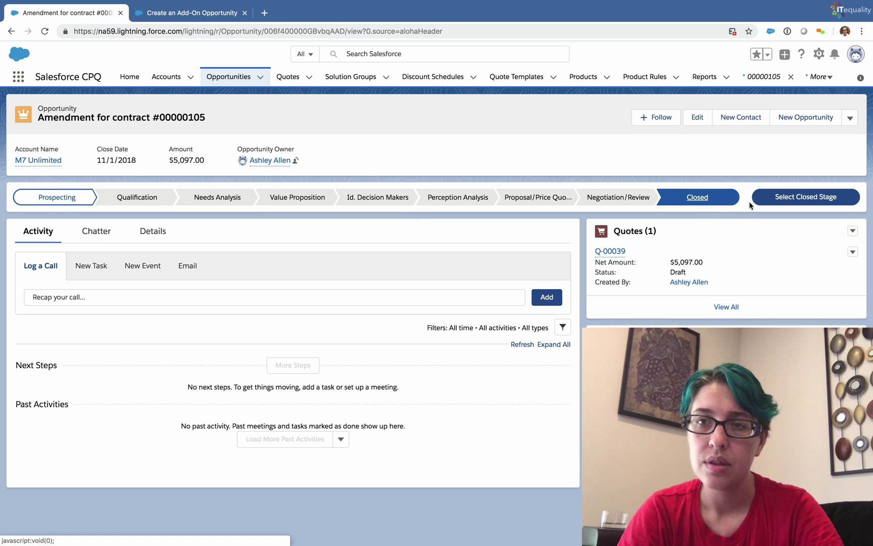
pyautogui.click(762, 203)
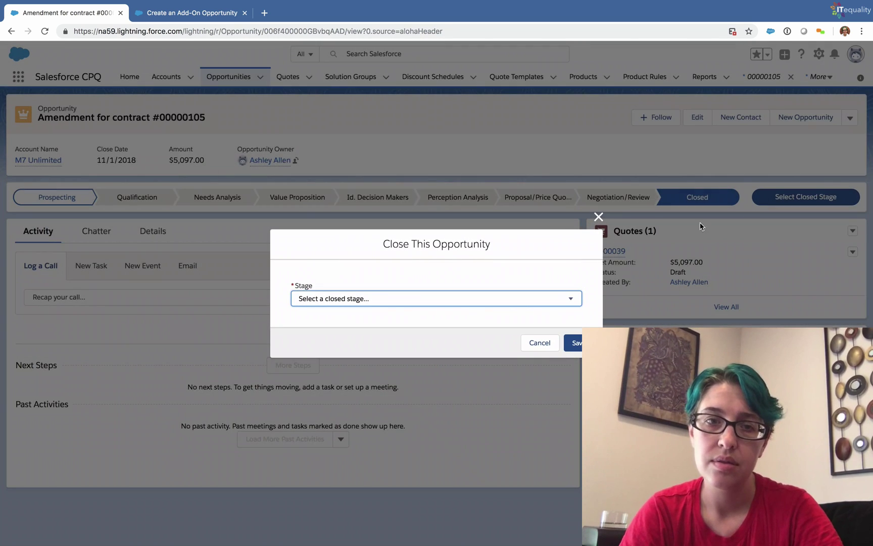
pyautogui.click(488, 301)
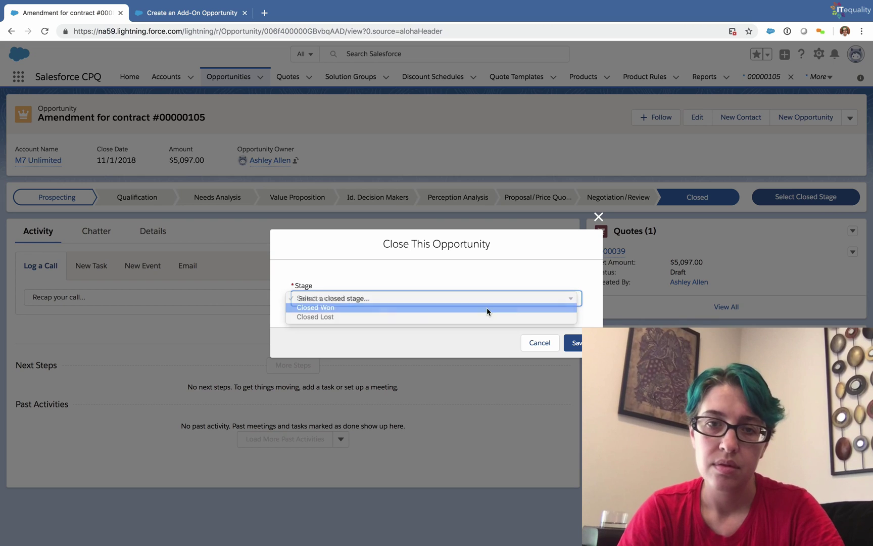
pyautogui.click(487, 307)
pyautogui.click(578, 344)
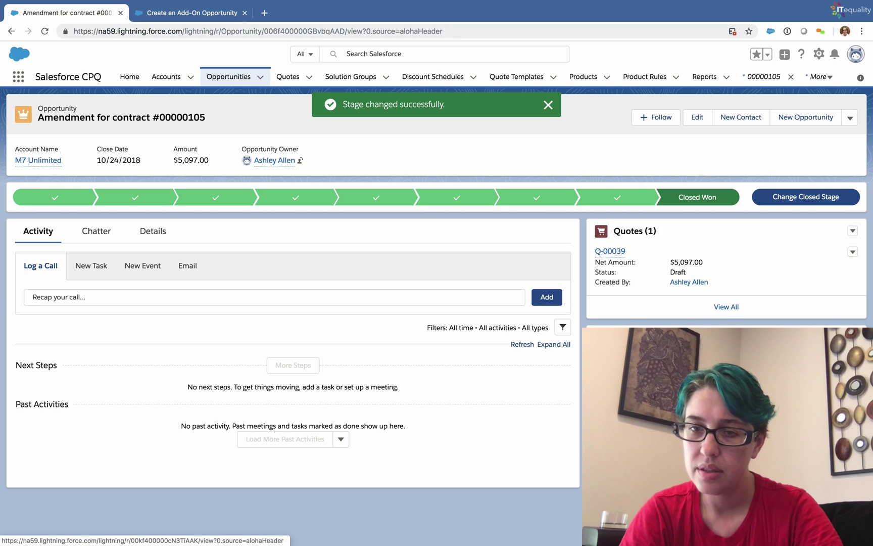
# Check the amendment opportunity's Salesforce CPQ information and open its amended contract to inspect the subscriptions
pyautogui.moveTo(607, 364)
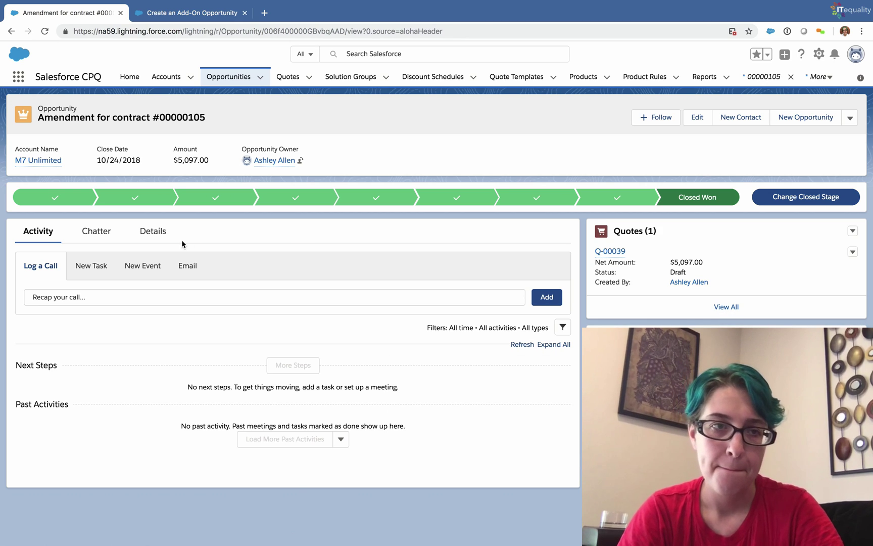
pyautogui.click(157, 240)
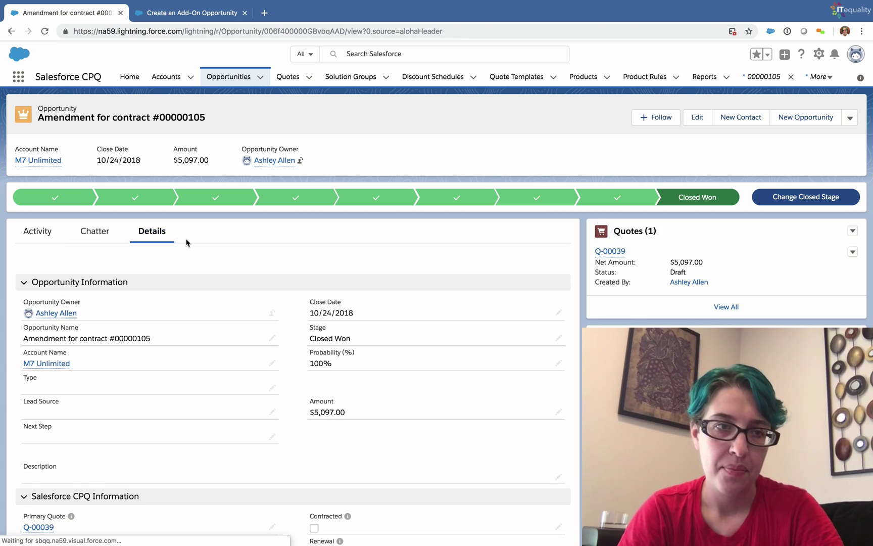
pyautogui.scroll(-1, 268, 293)
pyautogui.scroll(-3, 268, 293)
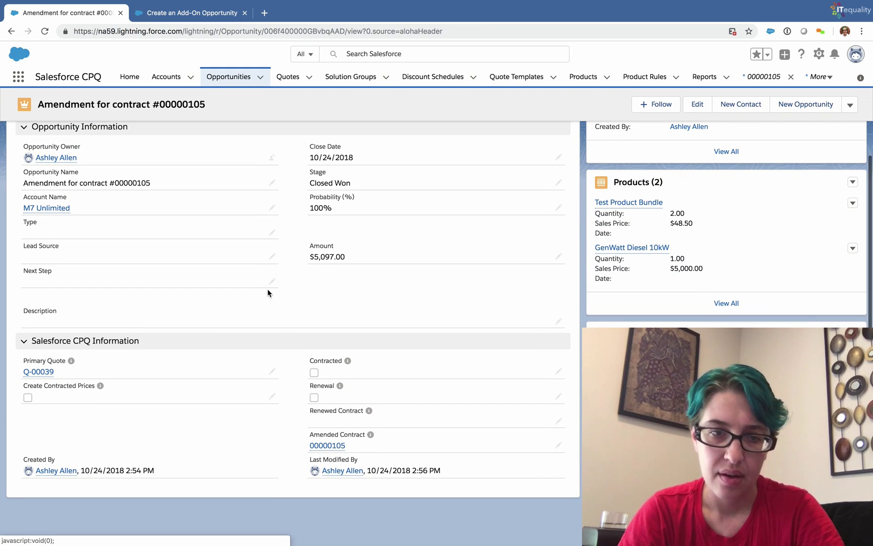
pyautogui.click(331, 447)
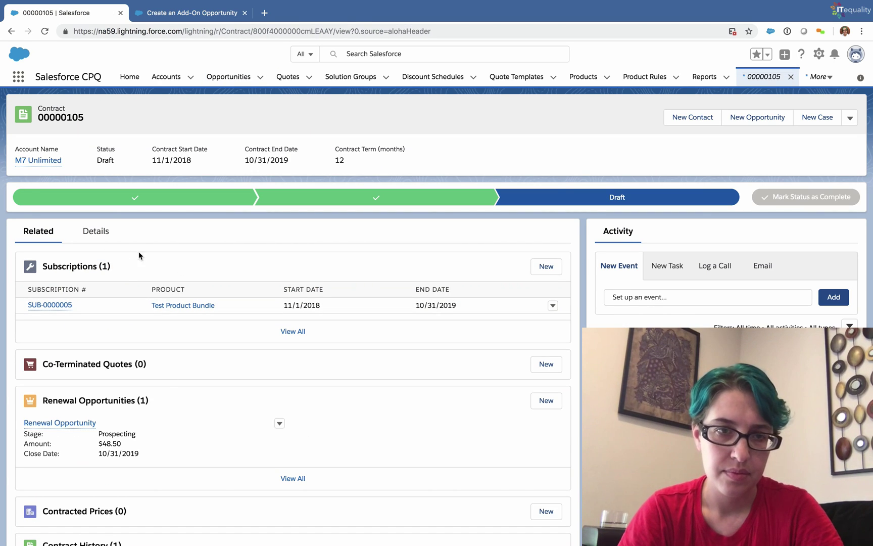
# Open the contract's Test Product Bundle subscription and inspect its details and its related subscribed assets
pyautogui.click(67, 305)
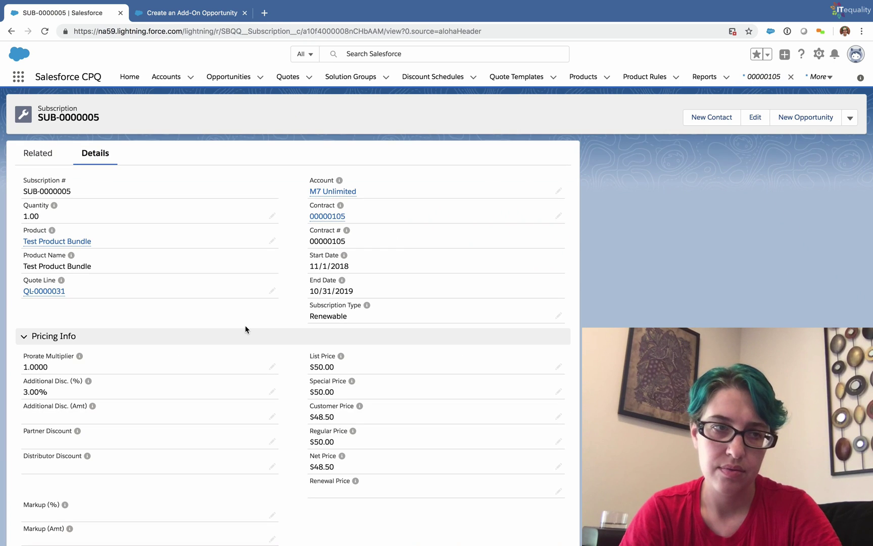
pyautogui.click(36, 161)
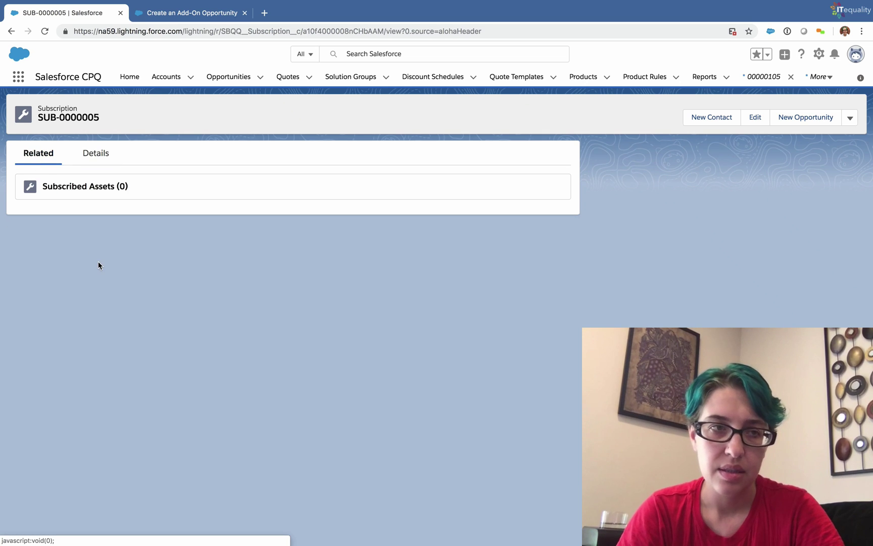
pyautogui.click(94, 157)
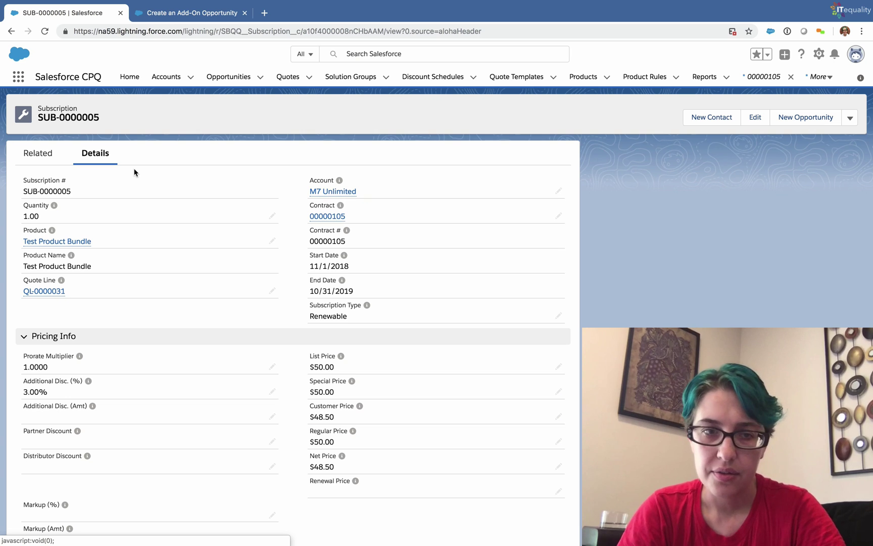
pyautogui.click(40, 158)
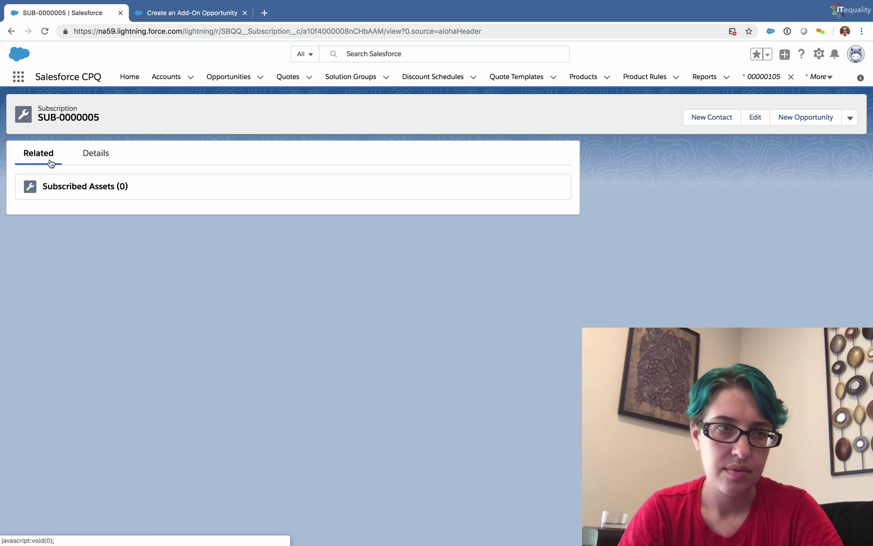
pyautogui.click(87, 157)
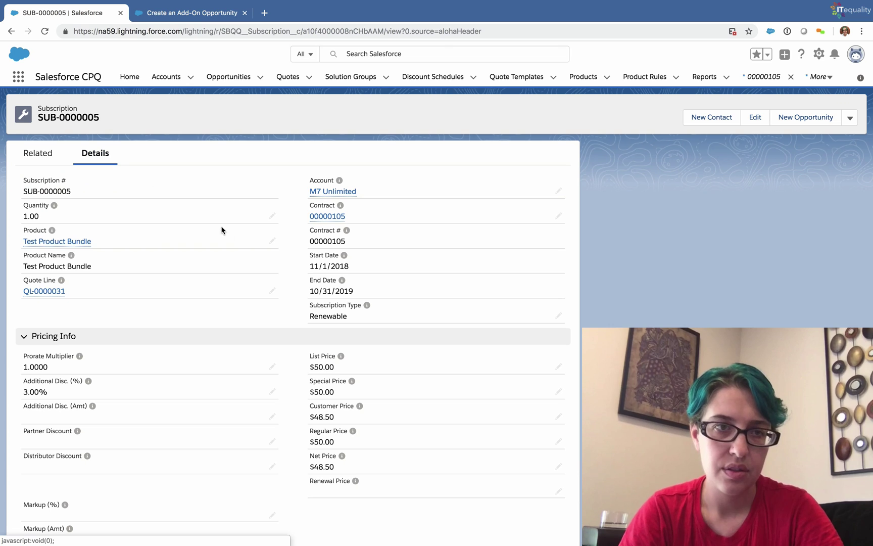
# Return to the subscription's contract and review its related subscriptions, co-terminated quotes, renewal opportunities and contract history
pyautogui.click(327, 216)
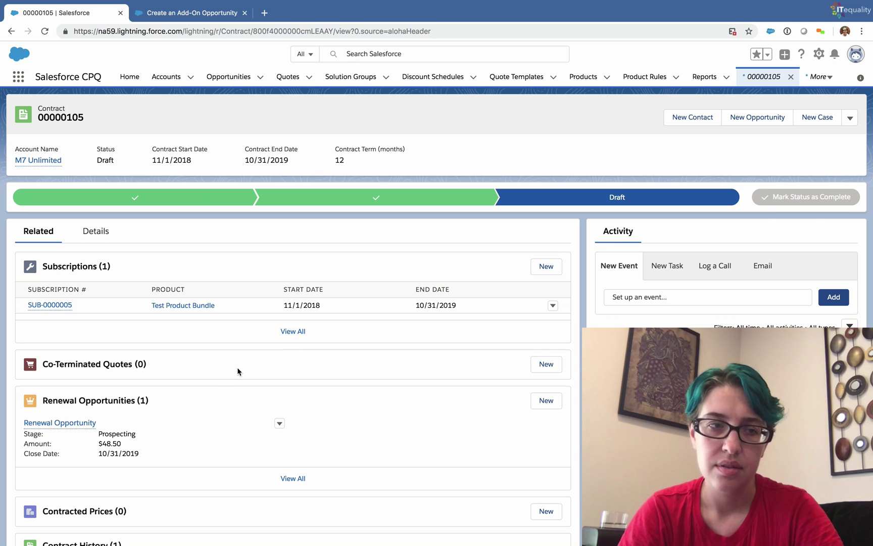
pyautogui.scroll(-3, 193, 392)
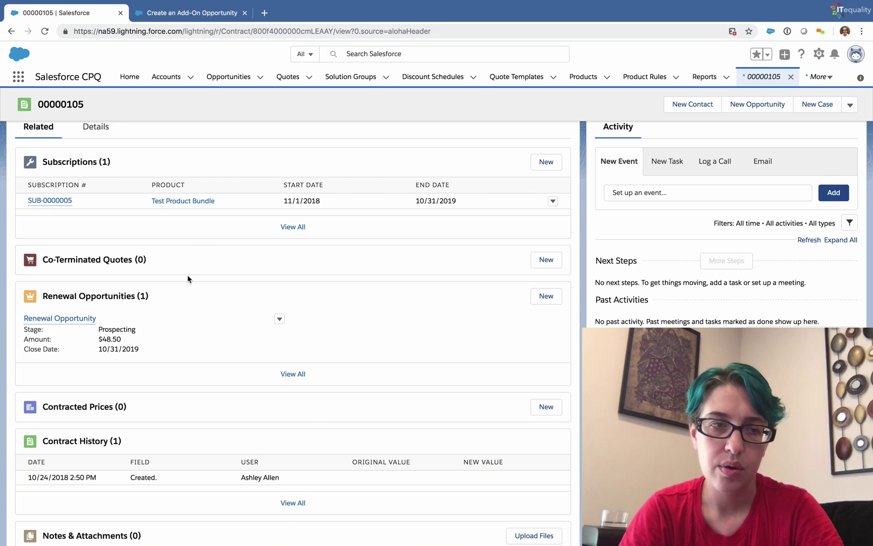
pyautogui.scroll(-2, 197, 331)
pyautogui.scroll(3, 197, 332)
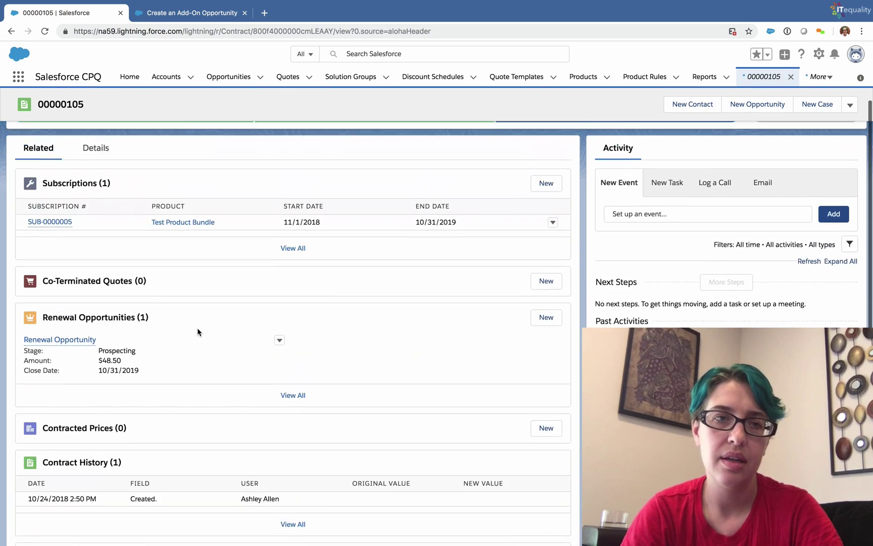
pyautogui.scroll(1, 197, 328)
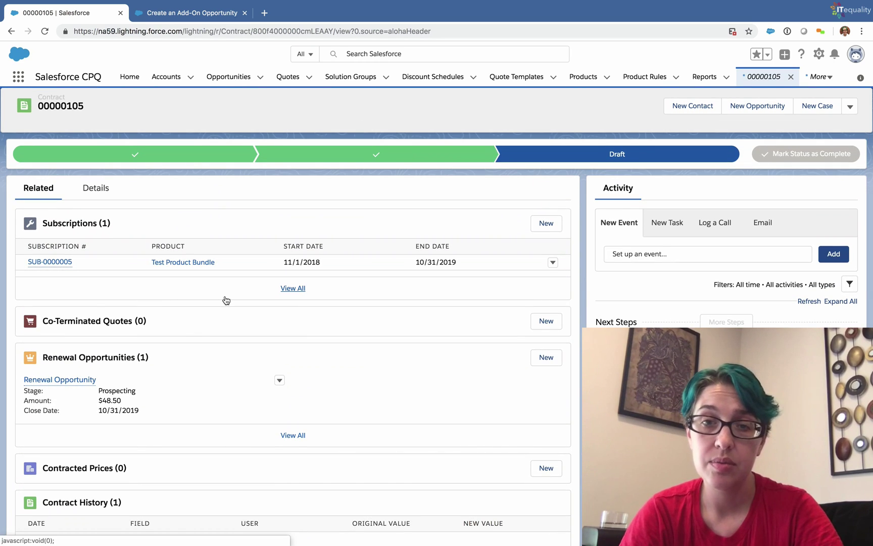
# Reload the contract, recheck its co-terminated quotes and renewal opportunities, and open the full list of its subscriptions
pyautogui.click(45, 31)
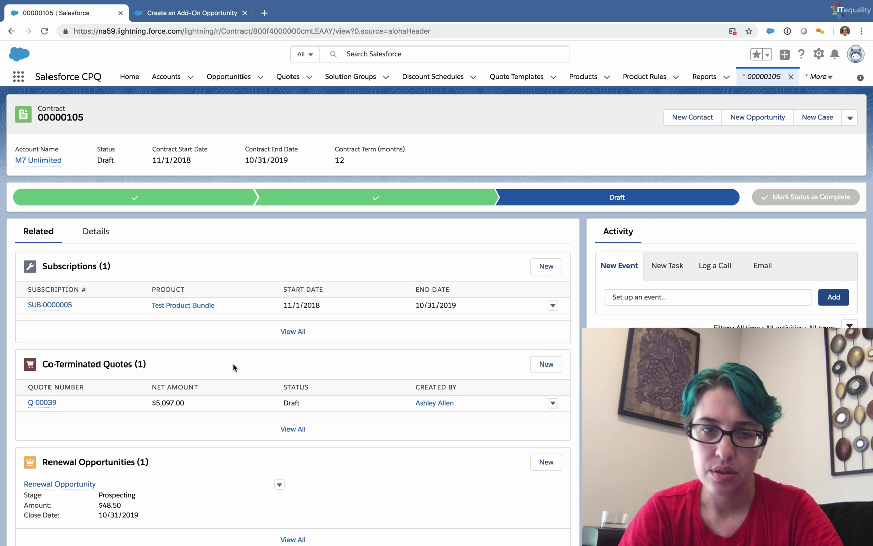
pyautogui.scroll(-5, 233, 364)
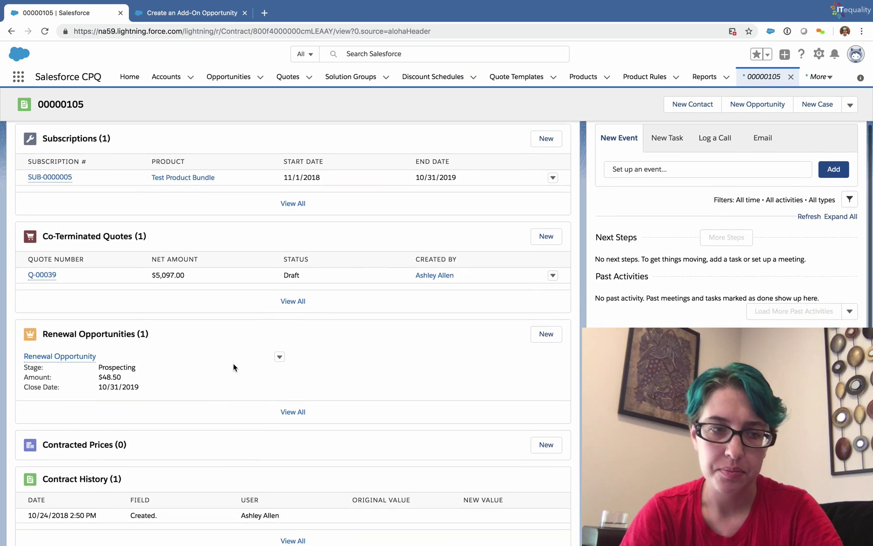
pyautogui.scroll(3, 233, 366)
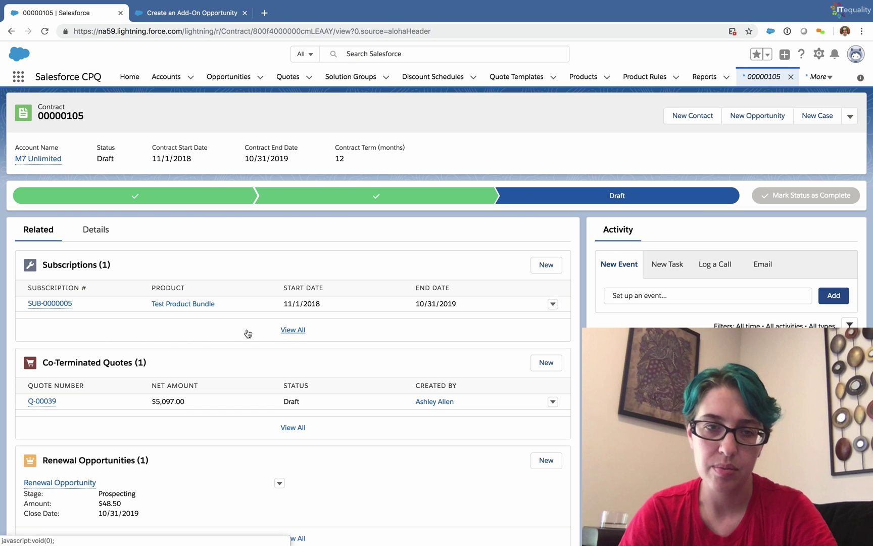
pyautogui.click(290, 332)
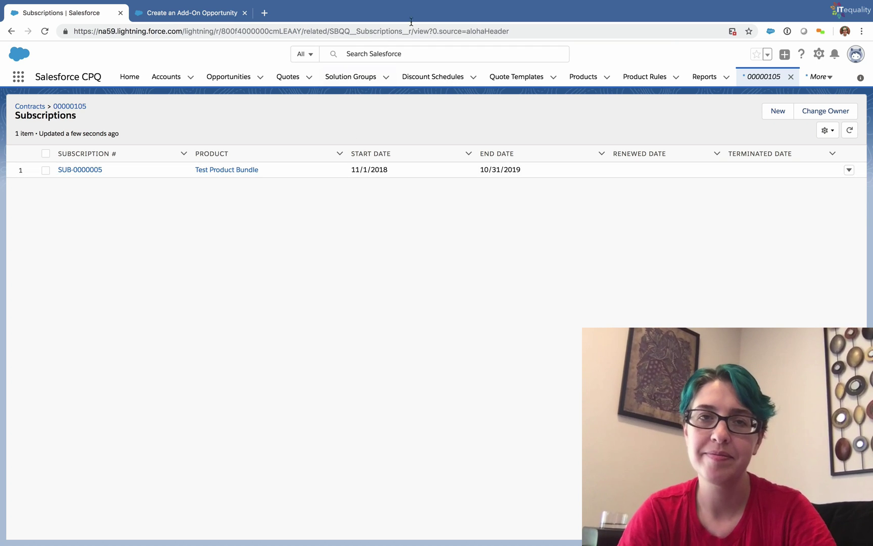
pyautogui.moveTo(669, 3)
pyautogui.click(570, 6)
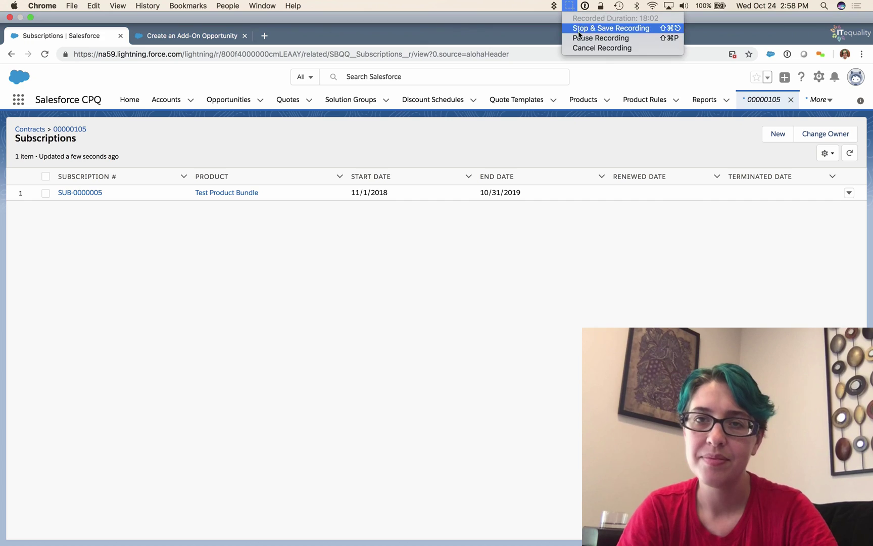